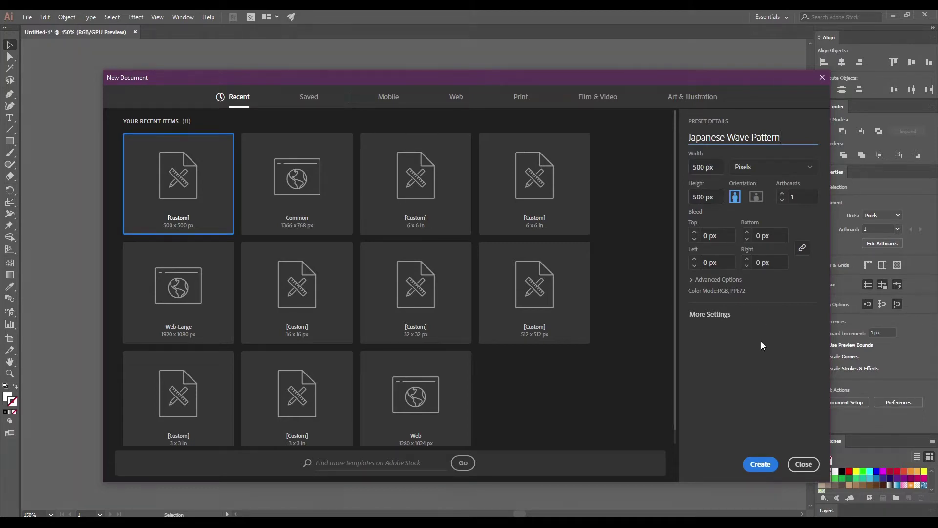
# Create the 500 × 500 px document named Japanese Wave Pattern
pyautogui.click(760, 464)
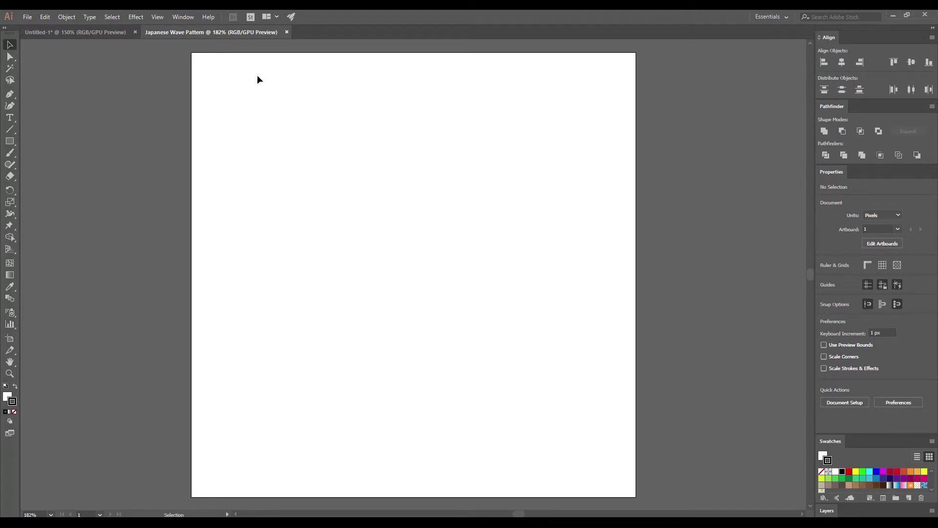
pyautogui.click(176, 18)
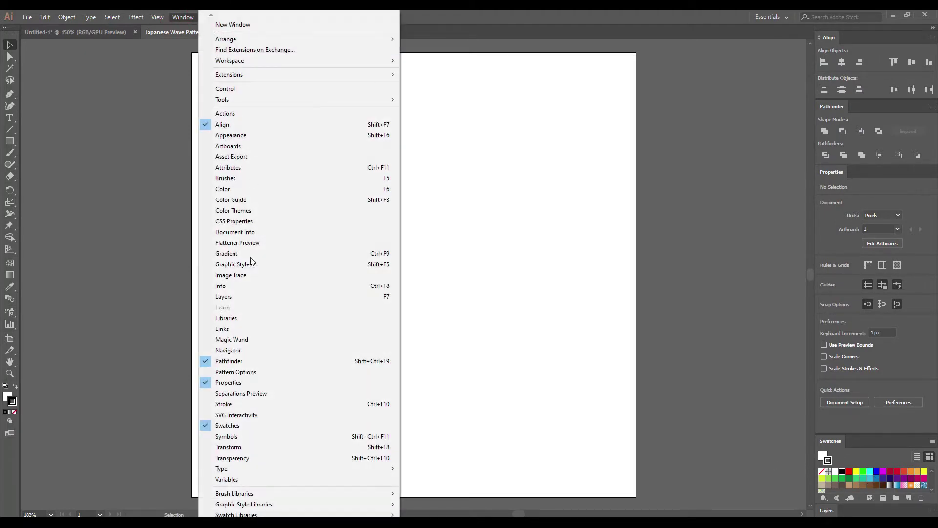
pyautogui.click(589, 369)
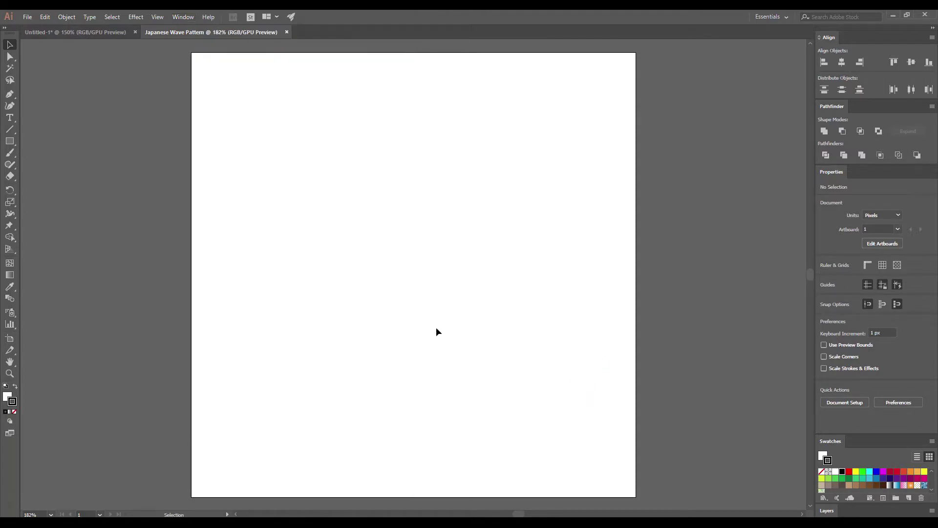
# Draw a 100 × 100 px circle with the Ellipse tool
pyautogui.click(2, 145)
pyautogui.click(46, 165)
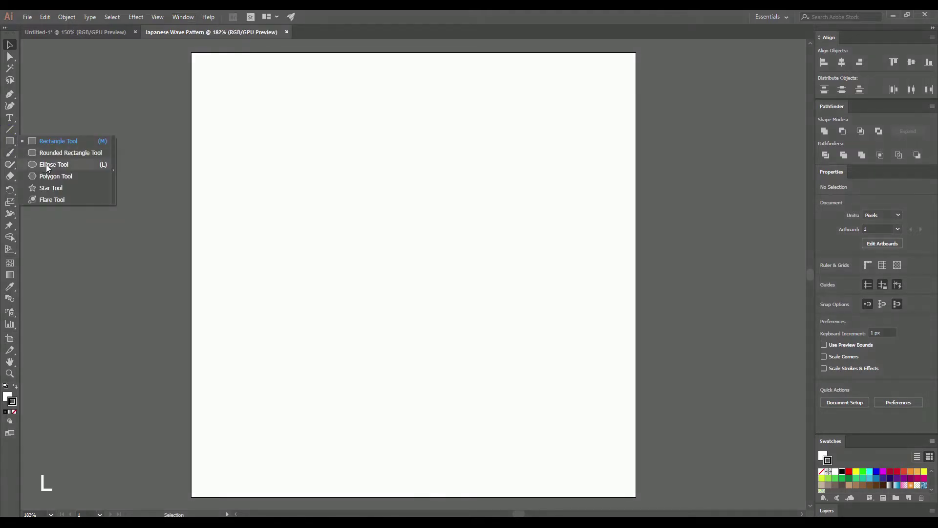
pyautogui.click(413, 258)
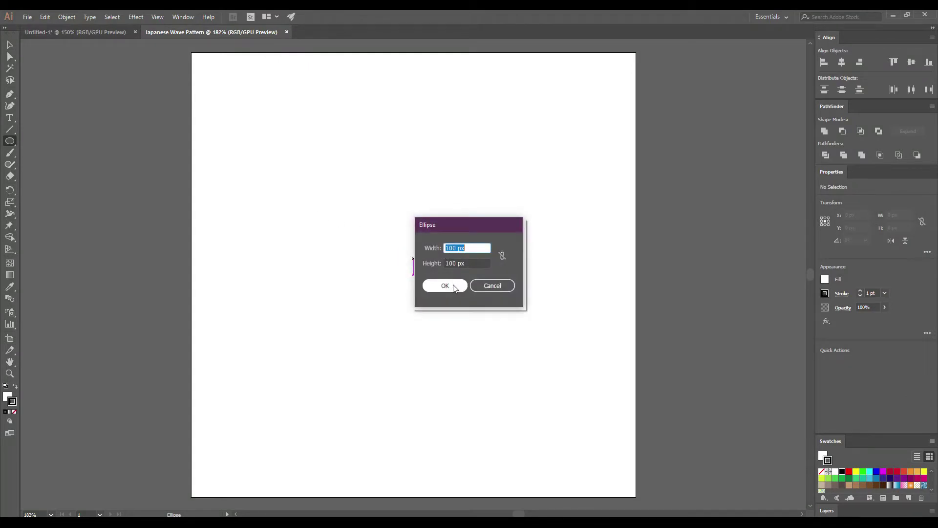
pyautogui.click(445, 286)
pyautogui.press('v')
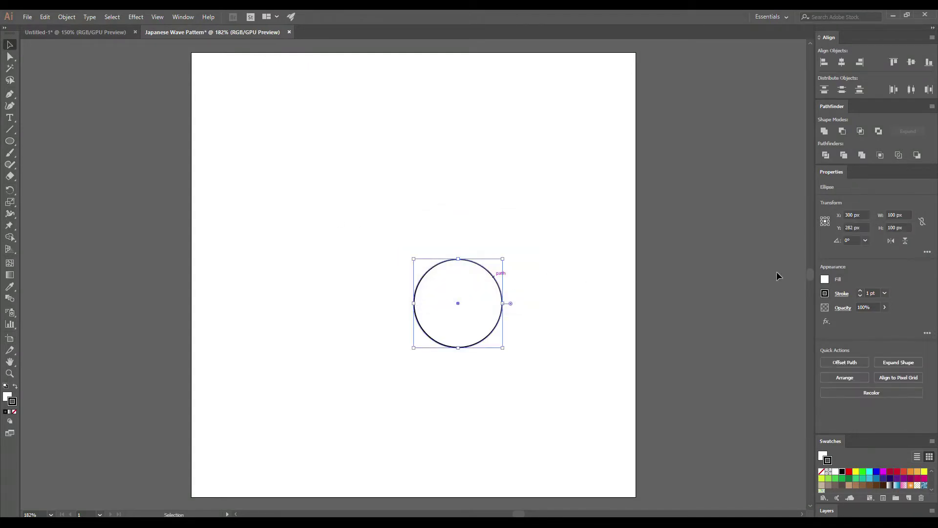
# Give the circle a 2 pt stroke coloured #C25649
pyautogui.click(864, 292)
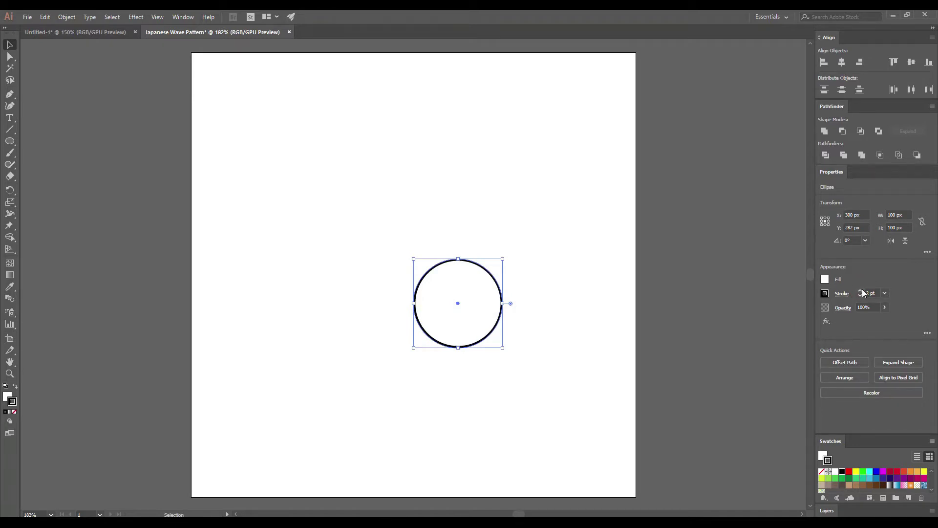
pyautogui.click(14, 403)
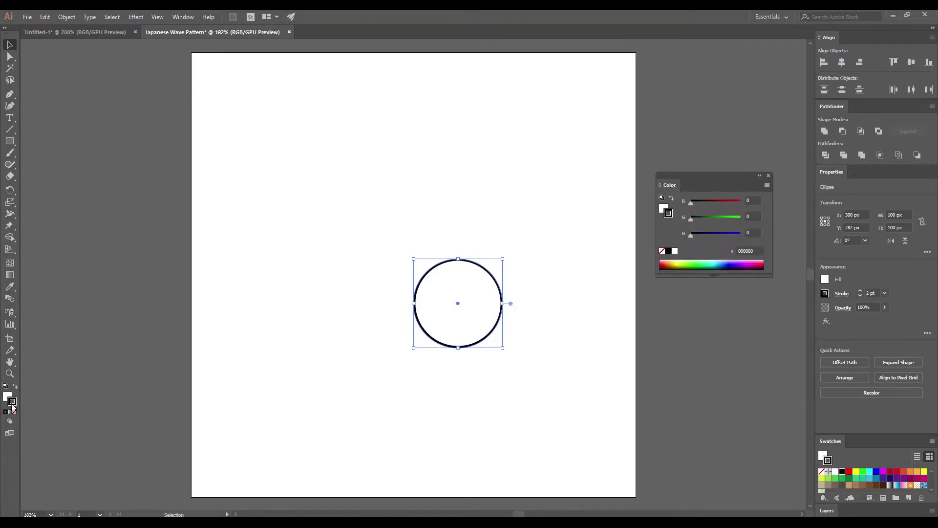
pyautogui.doubleClick(12, 401)
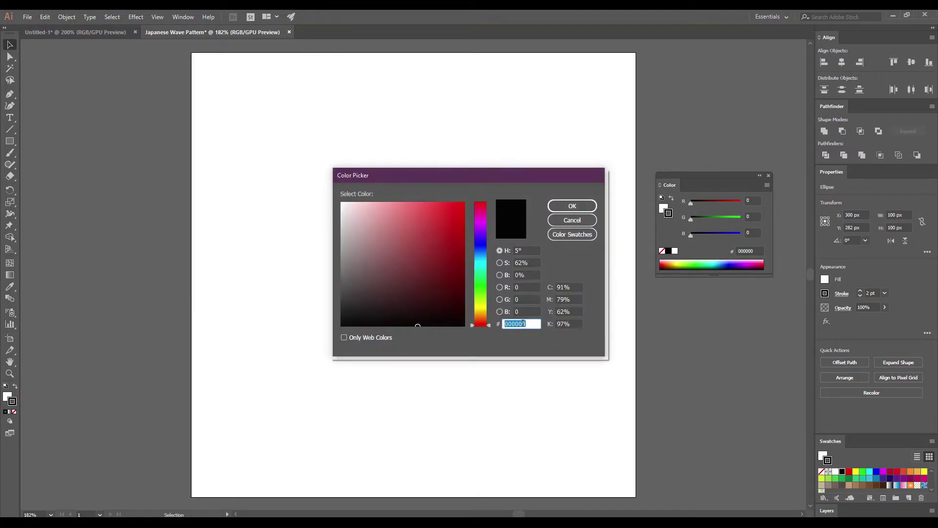
pyautogui.write('C25649')
pyautogui.click(585, 209)
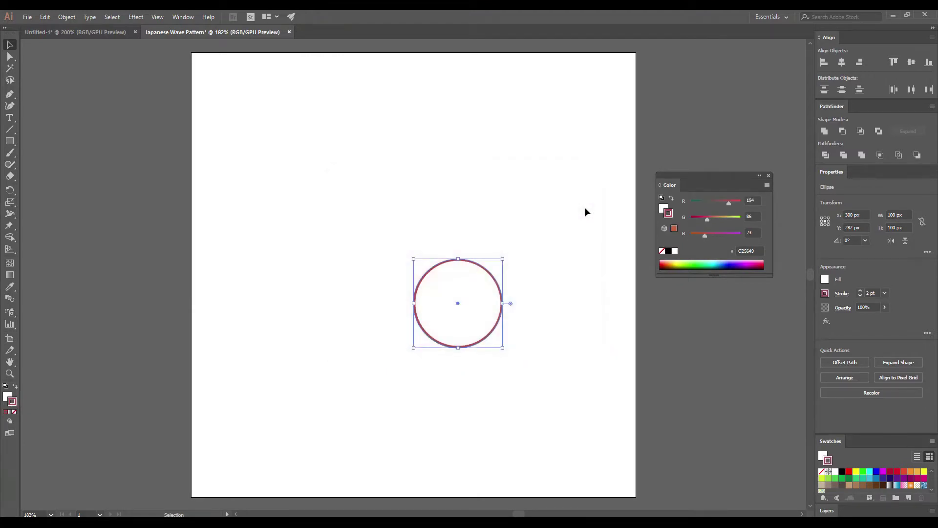
pyautogui.click(526, 300)
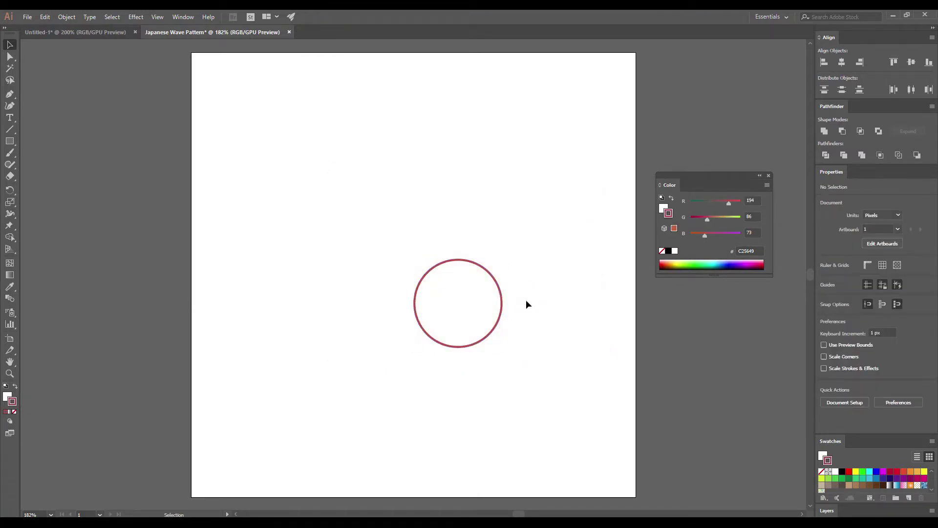
# Align the circle to the artboard's horizontal and vertical centres, then close the Color panel
pyautogui.click(495, 330)
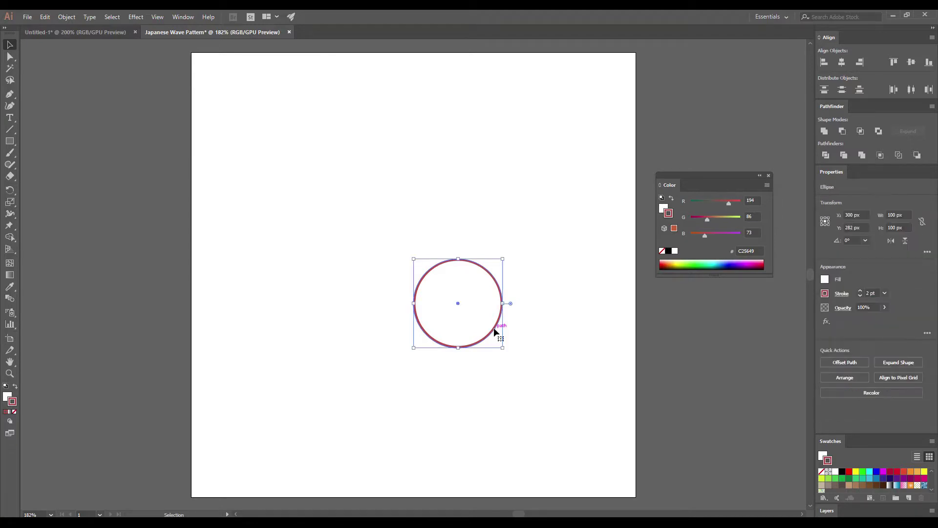
pyautogui.click(186, 20)
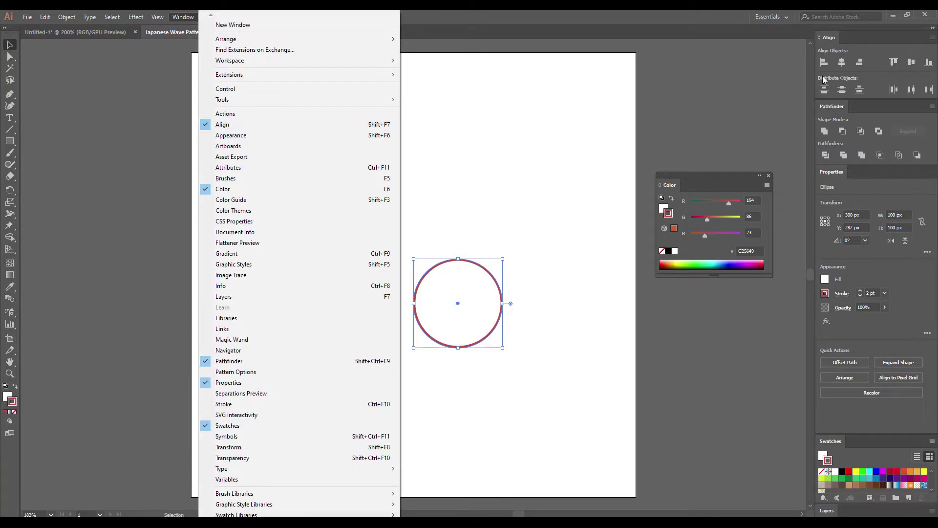
pyautogui.click(841, 62)
pyautogui.click(911, 66)
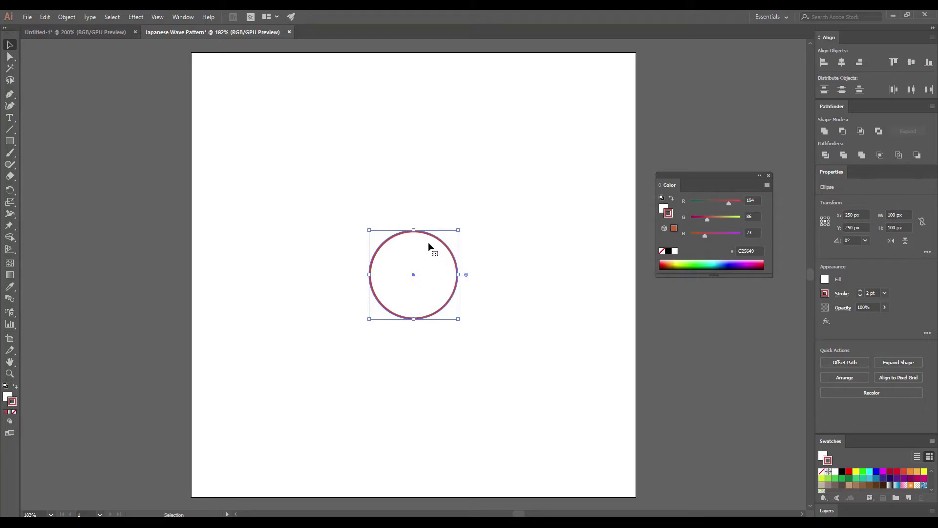
pyautogui.click(769, 176)
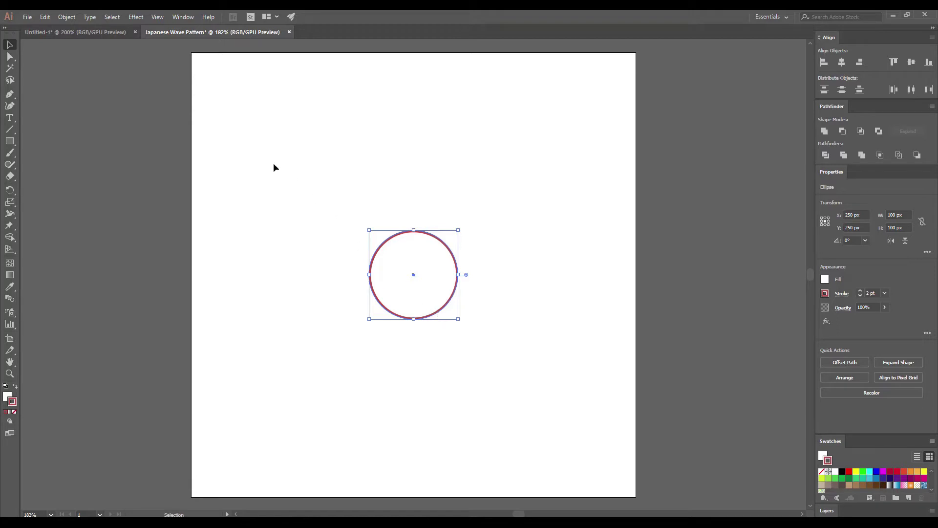
# Make a 10% uniform scaled copy of the circle, centred inside the original
pyautogui.click(67, 16)
pyautogui.moveTo(78, 29)
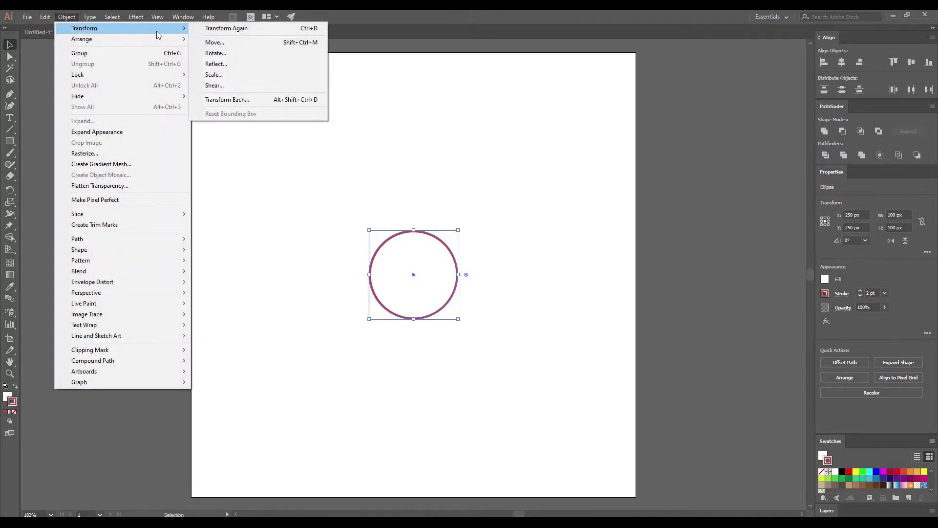
pyautogui.rightClick(389, 239)
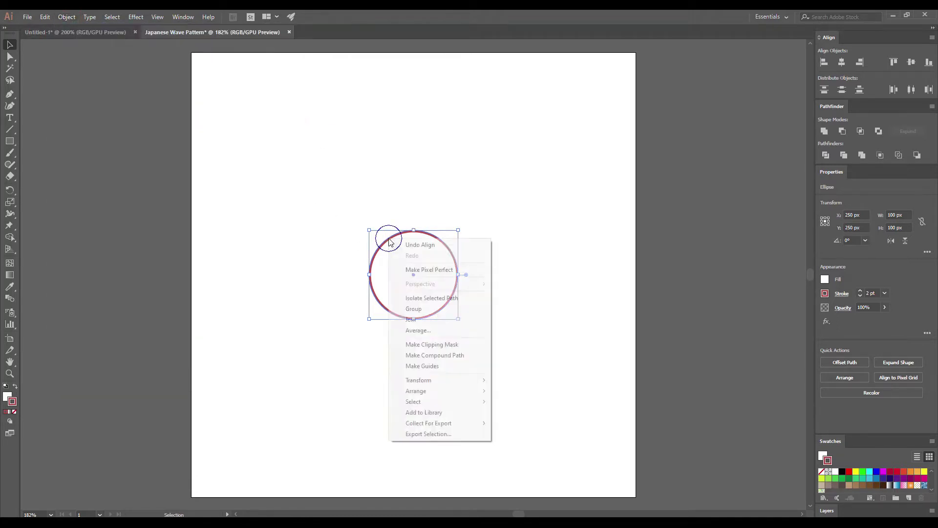
pyautogui.moveTo(486, 383)
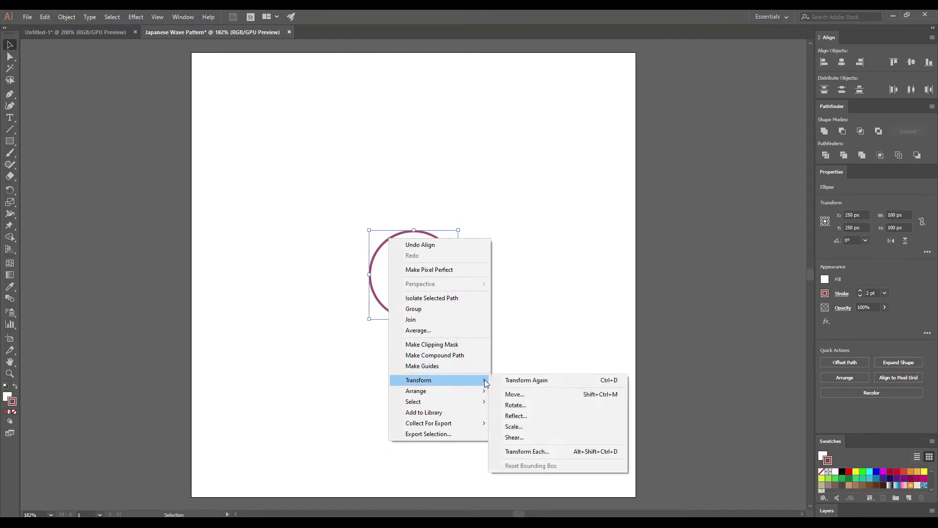
pyautogui.click(515, 426)
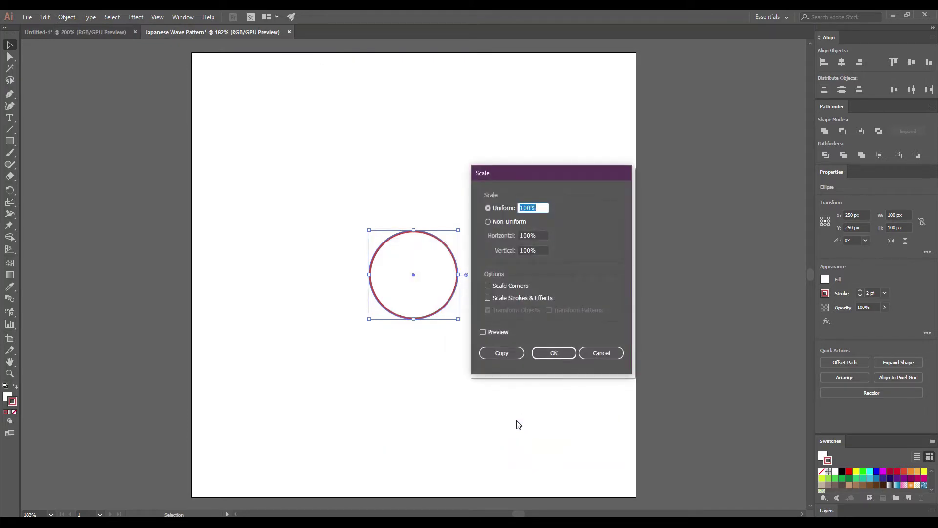
pyautogui.click(488, 333)
pyautogui.click(529, 206)
pyautogui.press('BackSpace')
pyautogui.click(502, 353)
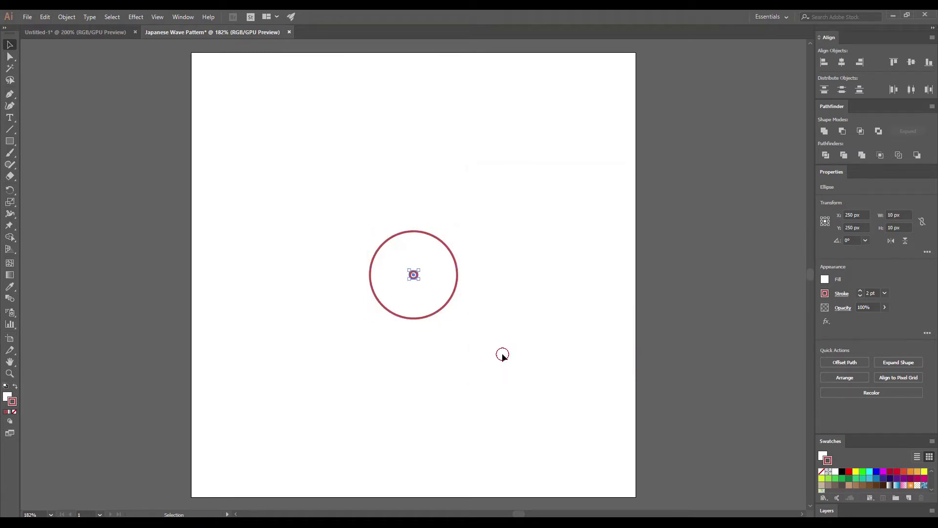
pyautogui.click(502, 355)
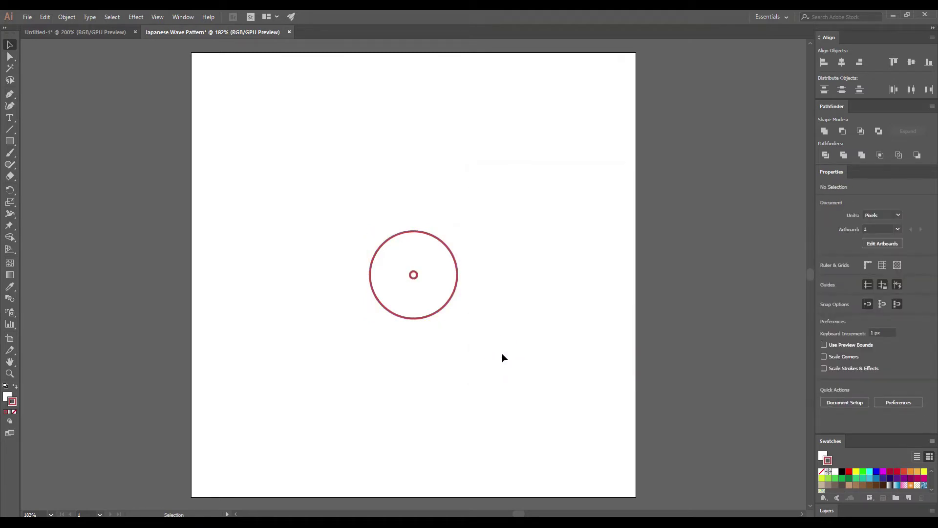
# Blend the large and small circles together
pyautogui.moveTo(503, 353); pyautogui.dragTo(337, 197)
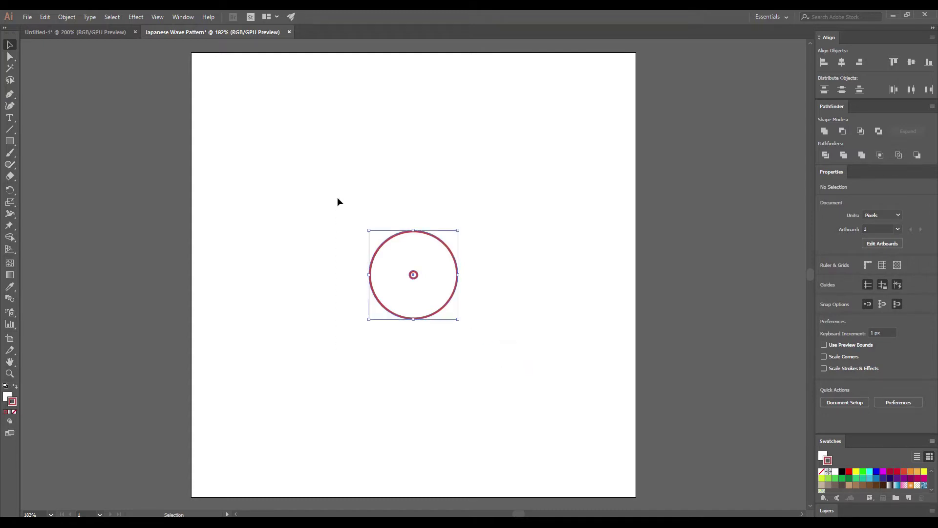
pyautogui.click(69, 17)
pyautogui.moveTo(141, 274)
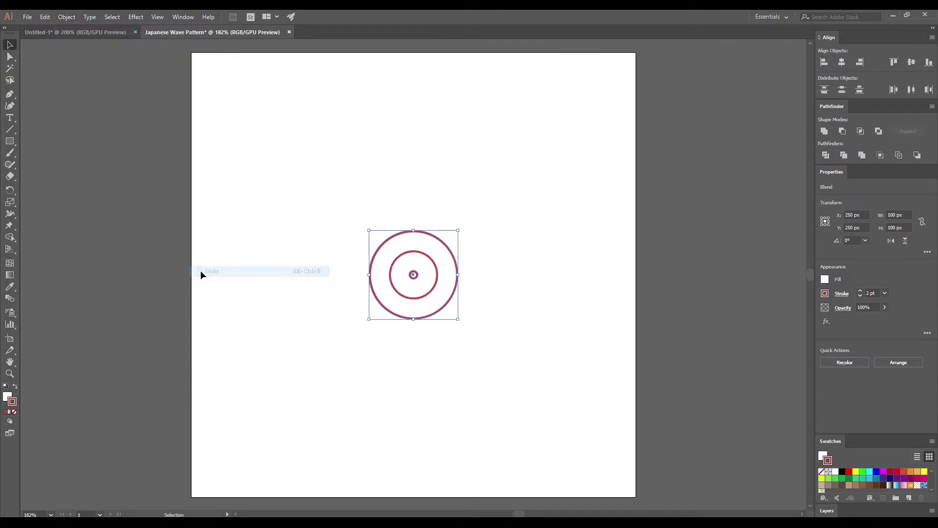
pyautogui.click(200, 272)
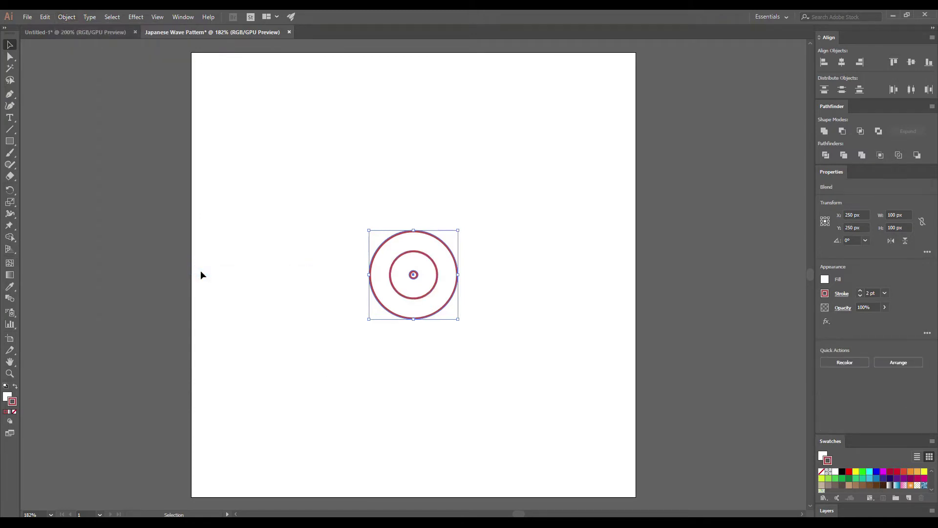
# Set the blend to Specified Steps 4, forming six evenly spaced concentric rings
pyautogui.doubleClick(10, 299)
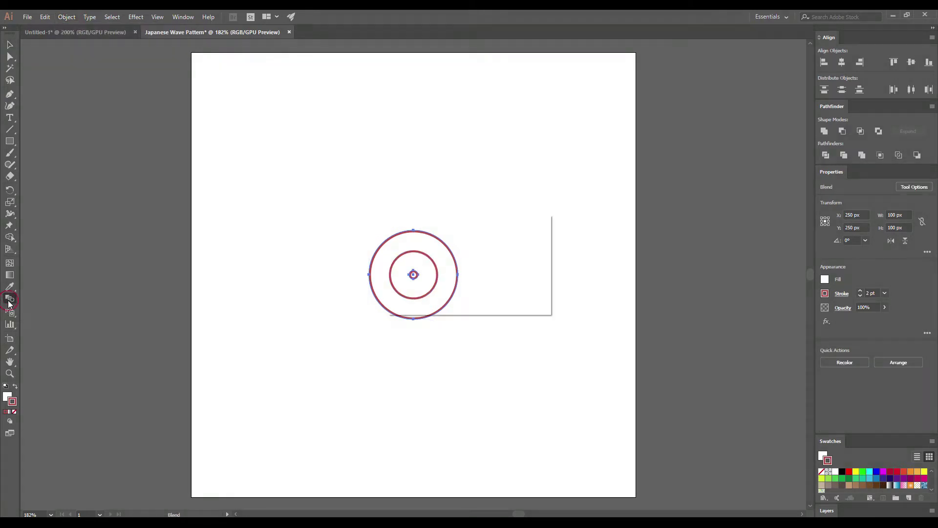
pyautogui.click(466, 247)
pyautogui.click(465, 264)
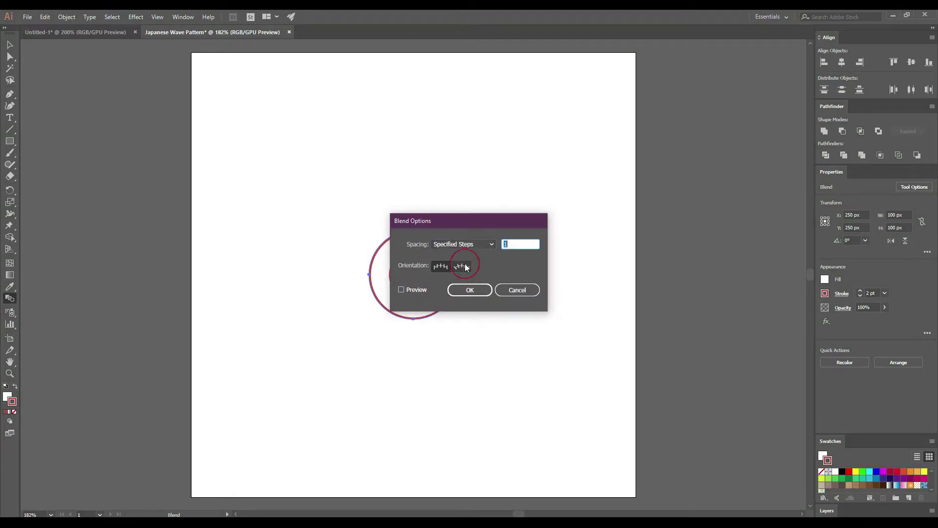
pyautogui.write('4')
pyautogui.click(423, 290)
pyautogui.moveTo(441, 221); pyautogui.dragTo(543, 219)
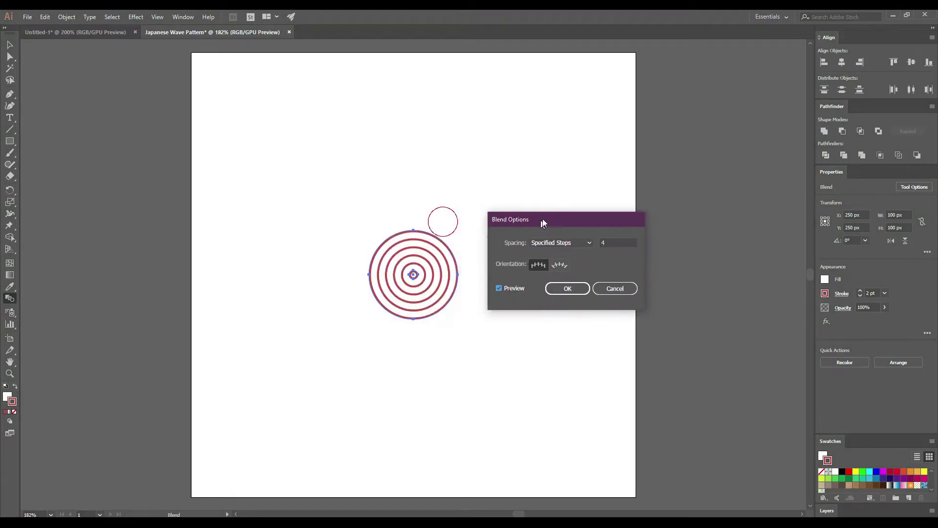
pyautogui.click(574, 288)
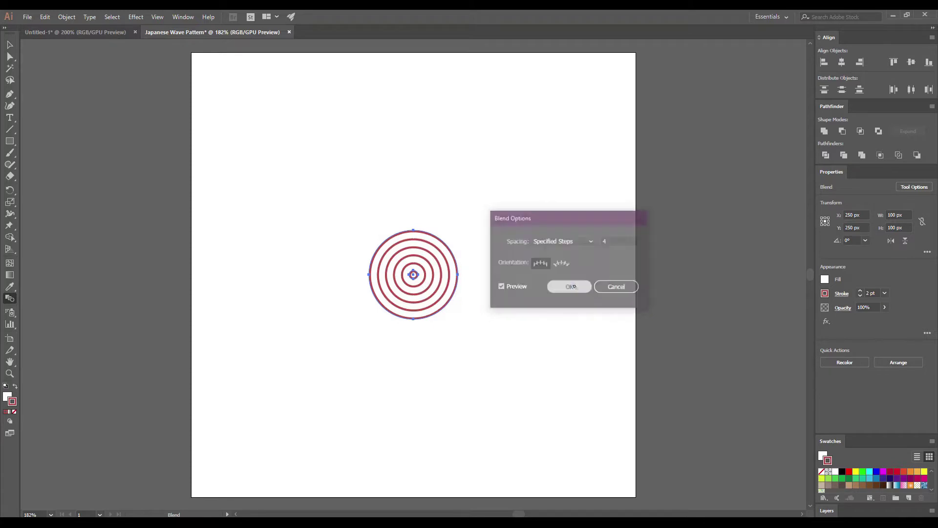
pyautogui.press('v')
pyautogui.click(510, 290)
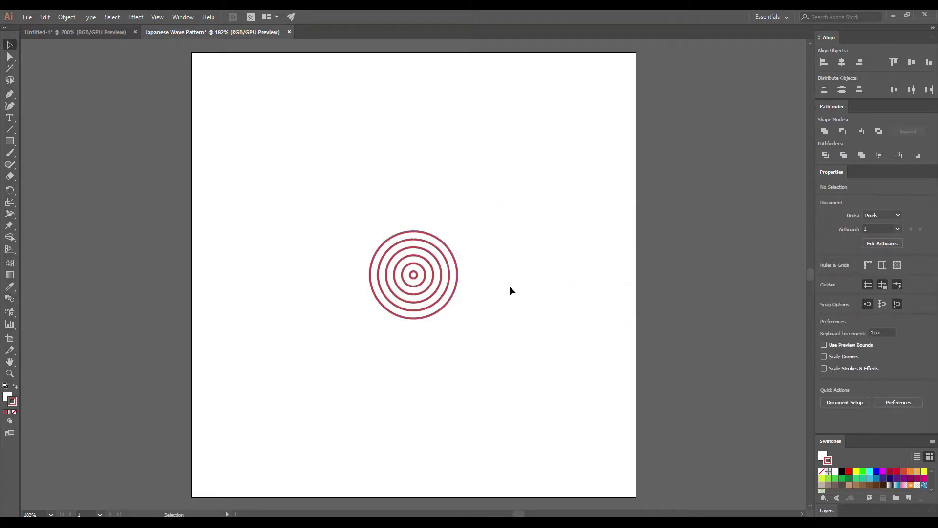
pyautogui.moveTo(499, 344); pyautogui.dragTo(318, 192)
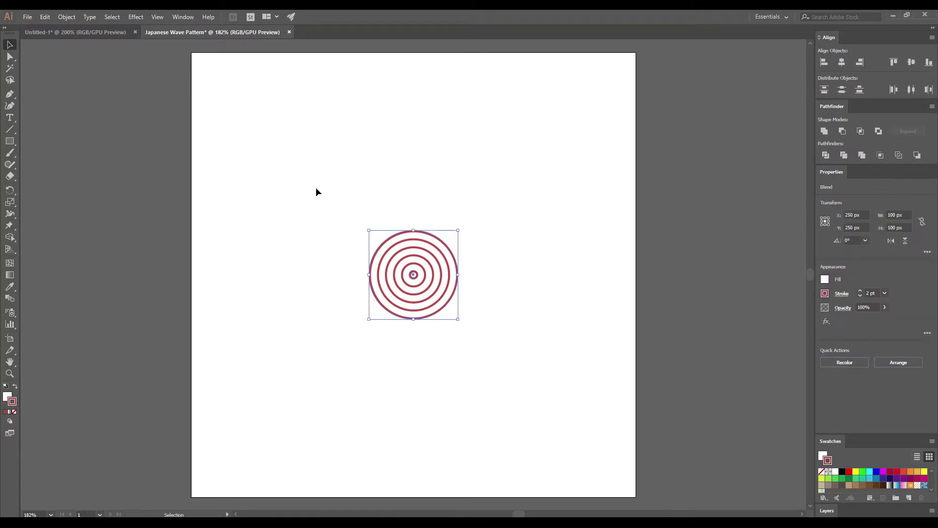
# Make a pattern from the ring blend and name it Japanese Wave Pattern
pyautogui.click(65, 18)
pyautogui.moveTo(156, 257)
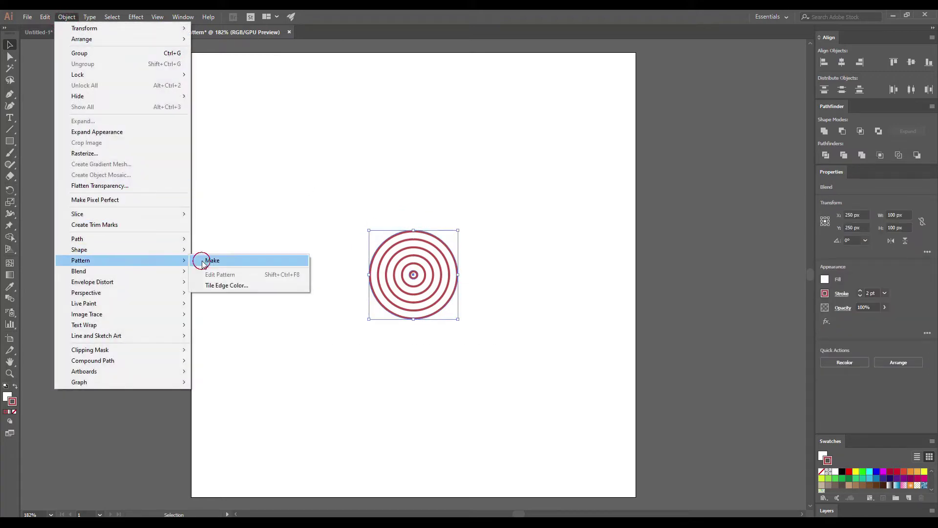
pyautogui.click(206, 260)
pyautogui.click(560, 288)
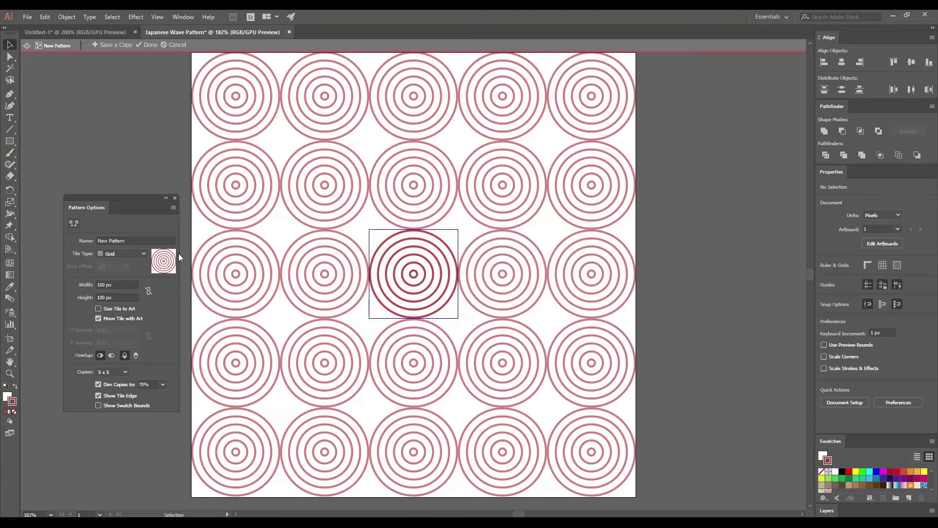
pyautogui.click(130, 240)
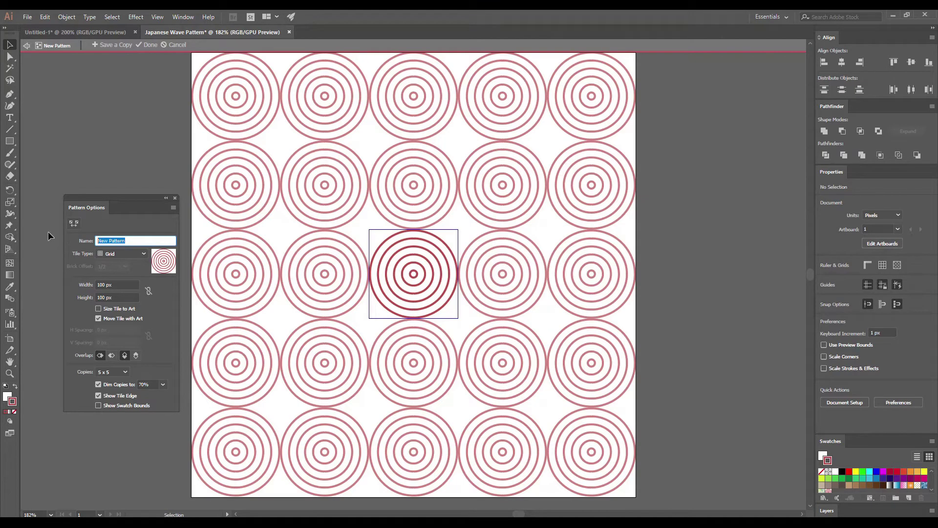
pyautogui.write('Japanese Wave')
pyautogui.click(102, 252)
# Set the pattern tile to Brick by Row, 96 × 25 px, Bottom in Front, and save it
pyautogui.click(124, 274)
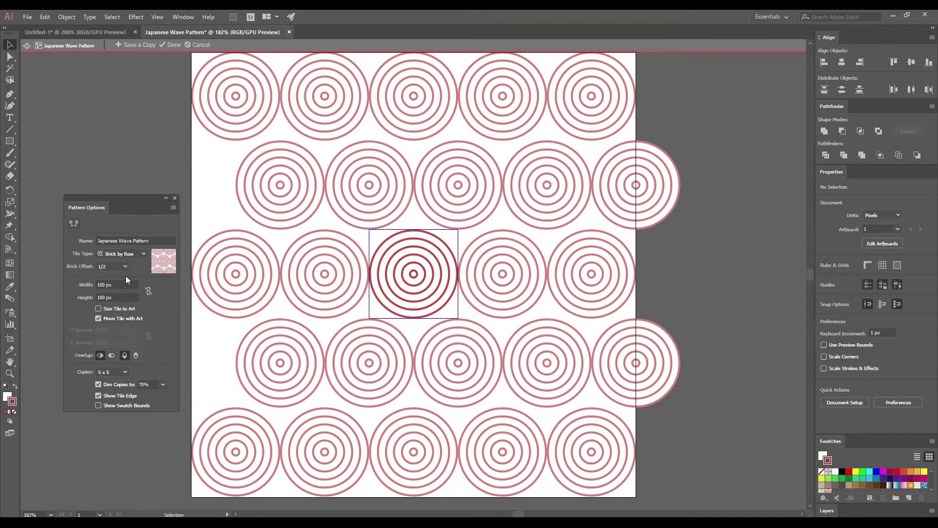
pyautogui.doubleClick(101, 284)
pyautogui.write('96')
pyautogui.press('Tab')
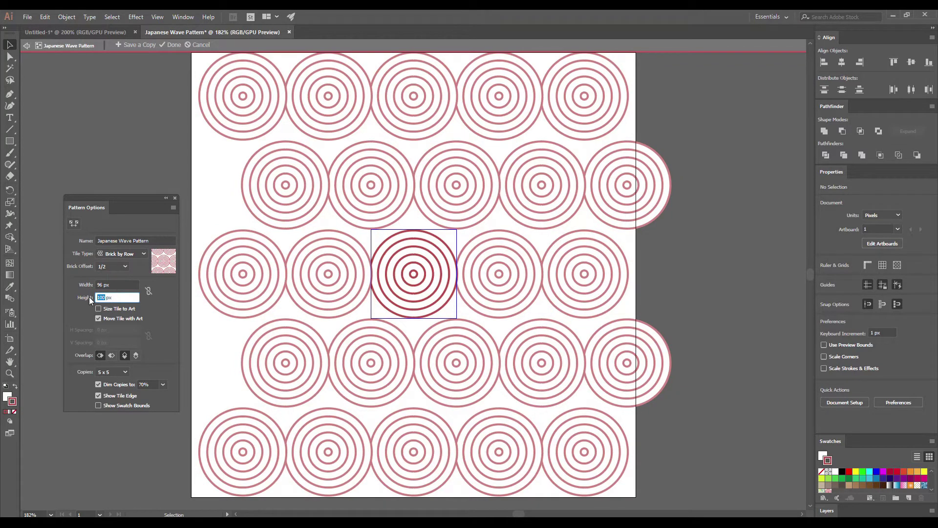
pyautogui.write('25')
pyautogui.press('Tab')
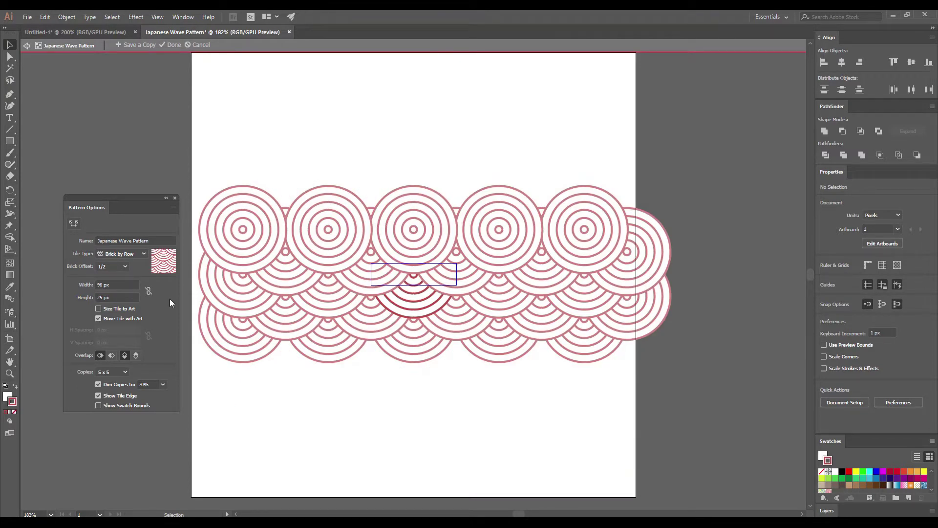
pyautogui.click(136, 355)
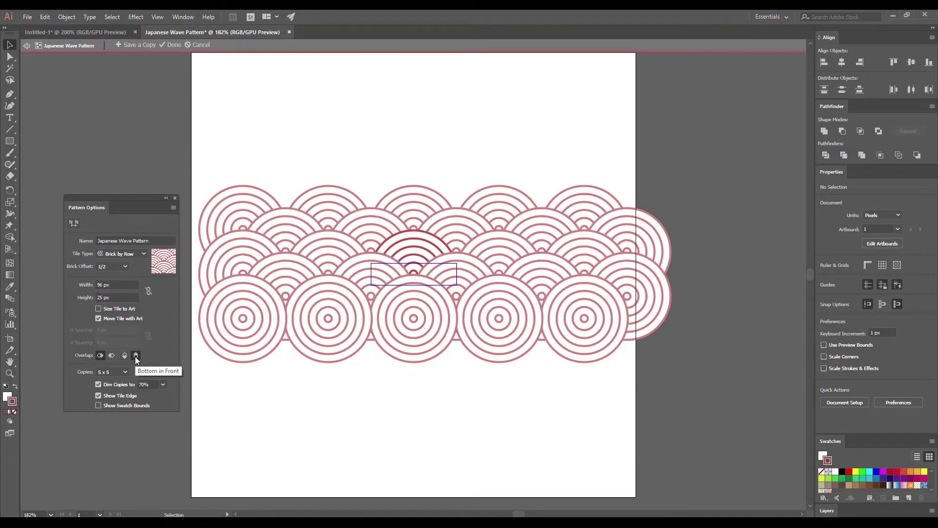
pyautogui.click(173, 45)
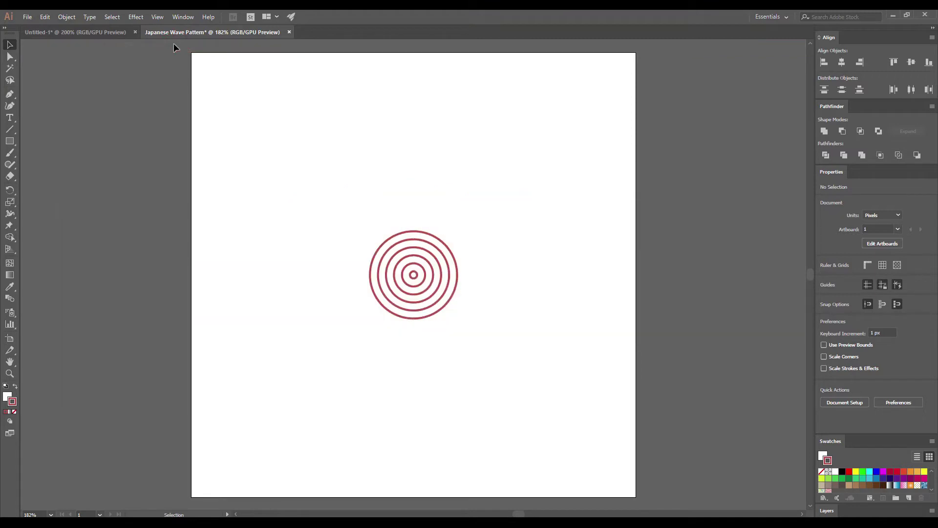
# Move the ring blend off the artboard onto the left pasteboard
pyautogui.moveTo(481, 355); pyautogui.dragTo(356, 220)
pyautogui.moveTo(418, 272); pyautogui.dragTo(101, 256)
pyautogui.click(119, 183)
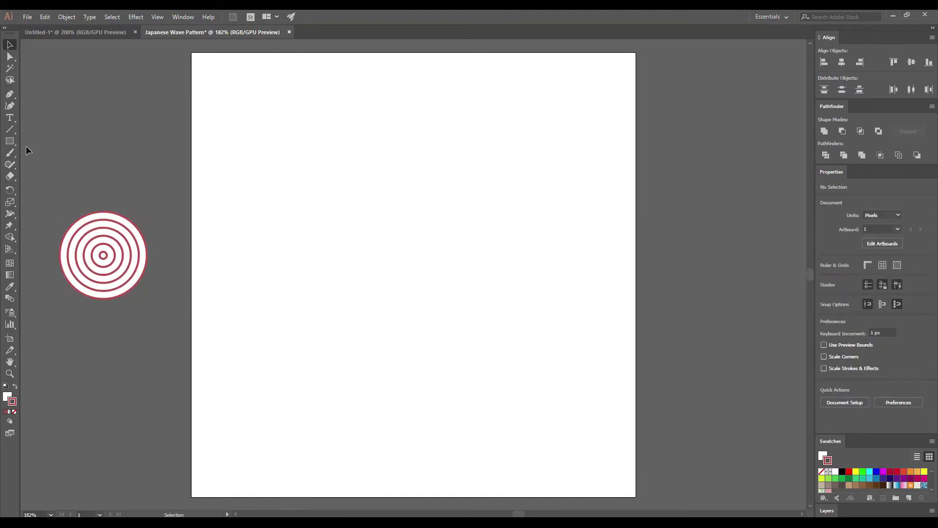
# Draw a 500 × 500 px square with the Rectangle tool
pyautogui.press('m')
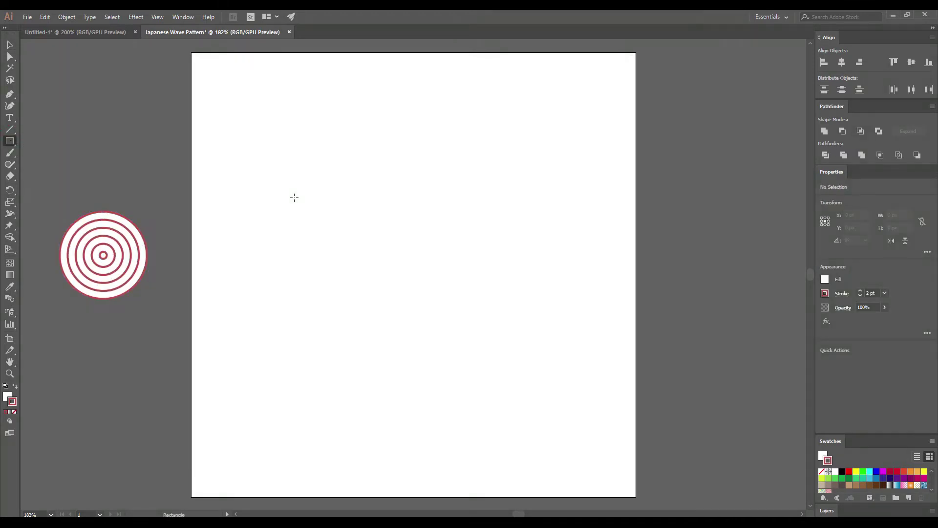
pyautogui.click(400, 281)
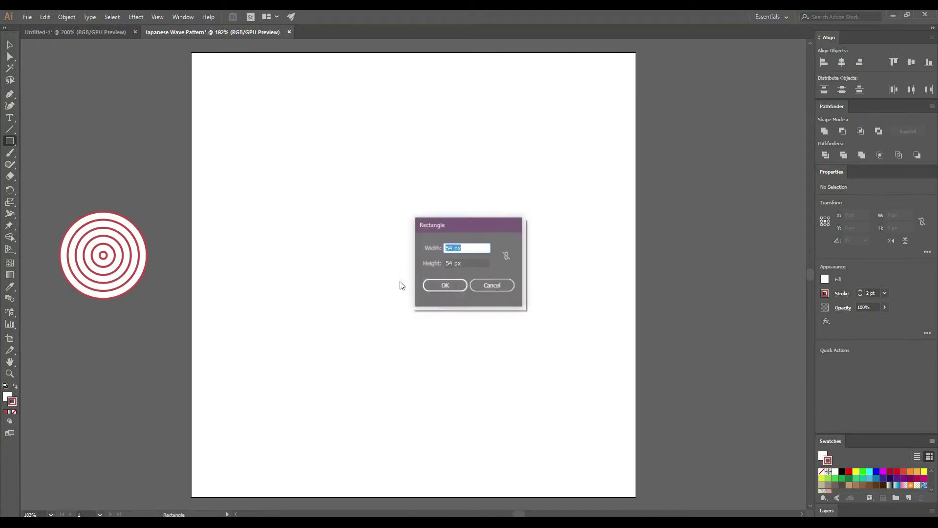
pyautogui.click(453, 249)
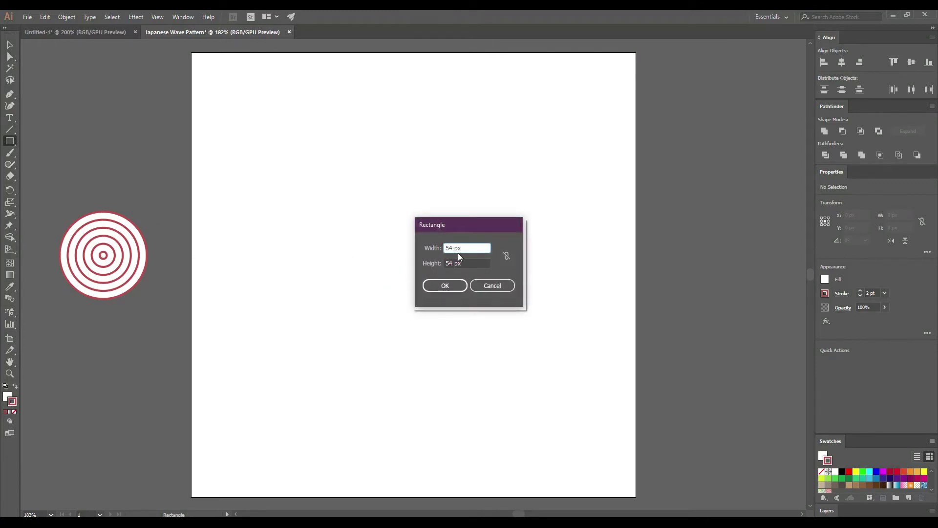
pyautogui.press('BackSpace')
pyautogui.press('BackSpace')
pyautogui.write('00')
pyautogui.press('Tab')
pyautogui.write('500')
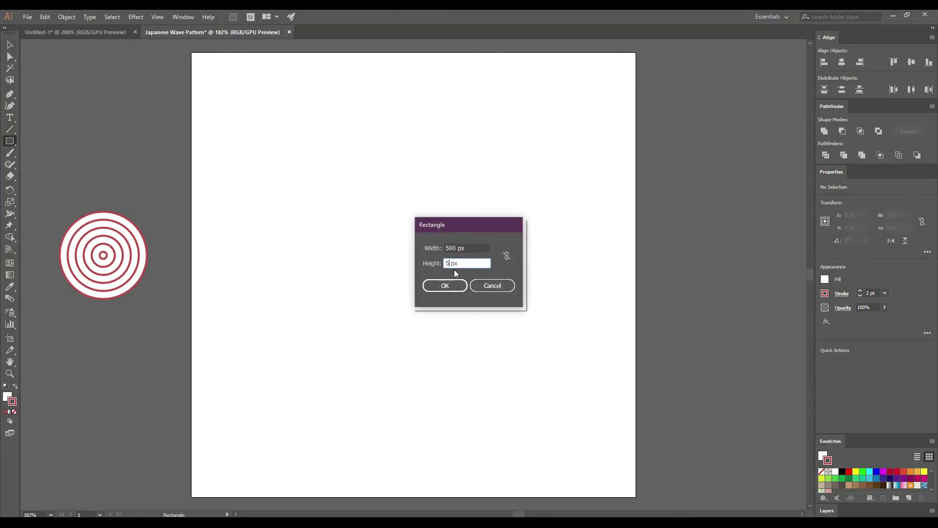
pyautogui.click(454, 286)
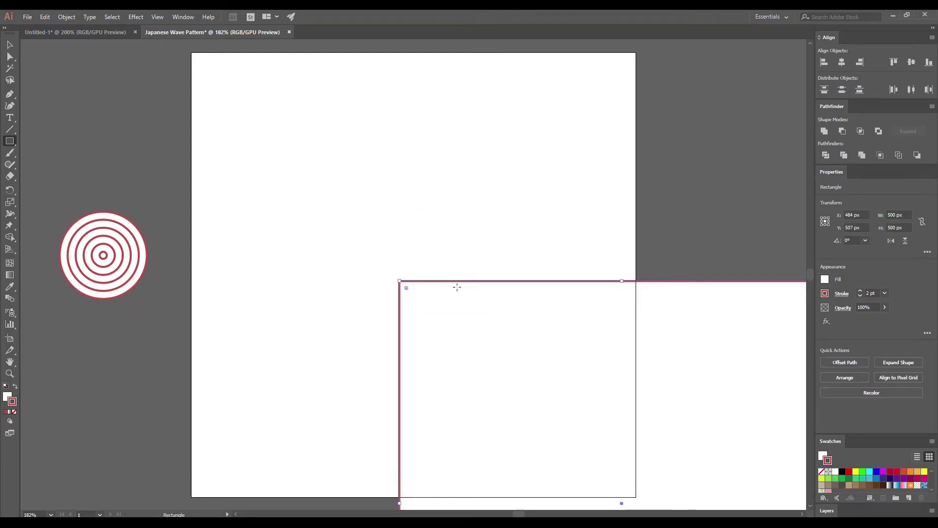
# Remove the square's stroke, centre it on the artboard, and fill it with the Japanese Wave Pattern swatch
pyautogui.click(14, 411)
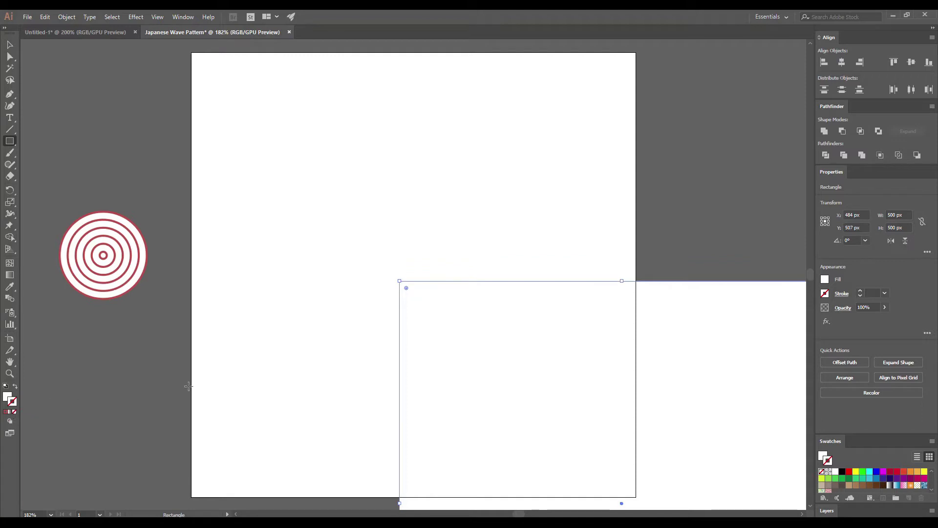
pyautogui.press('v')
pyautogui.click(663, 361)
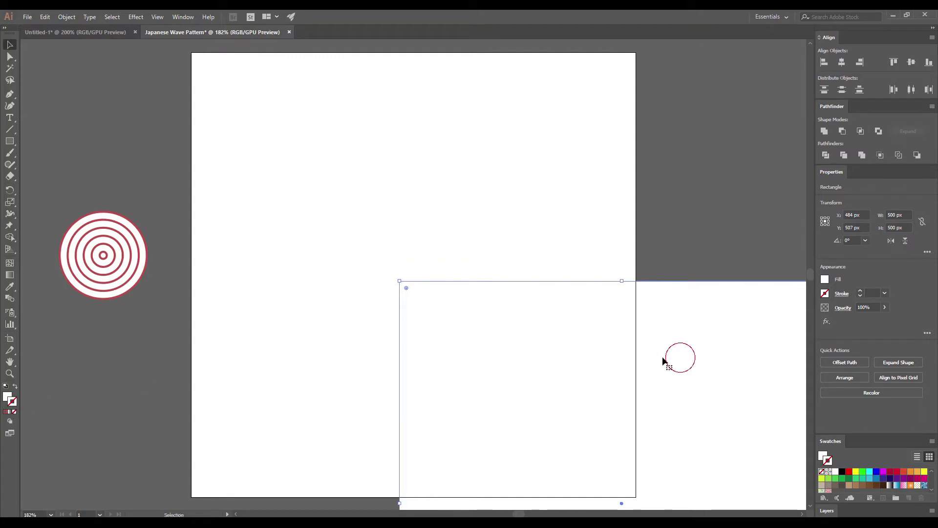
pyautogui.click(842, 62)
pyautogui.click(911, 62)
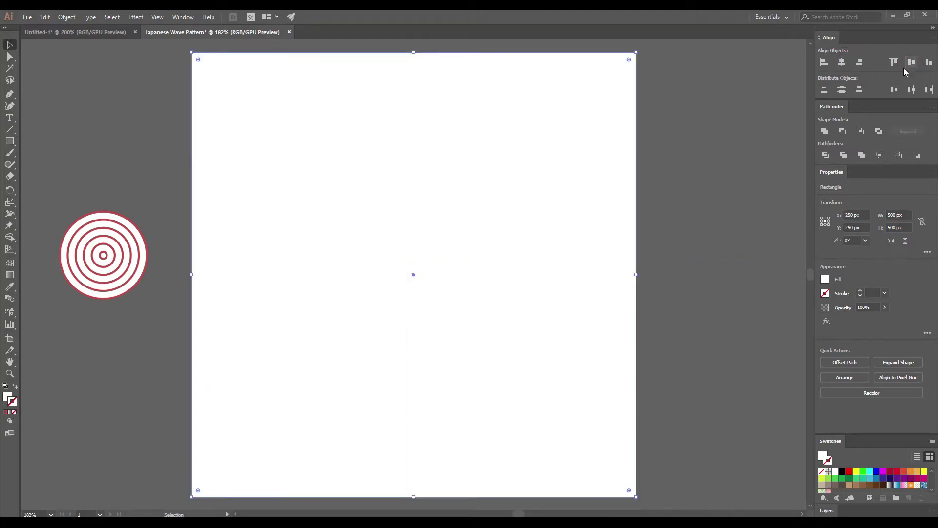
pyautogui.click(6, 411)
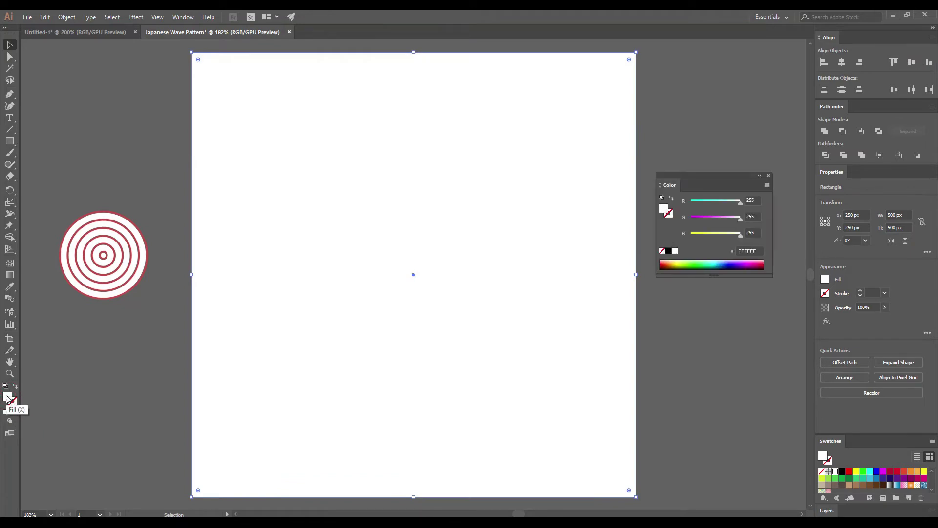
pyautogui.click(829, 490)
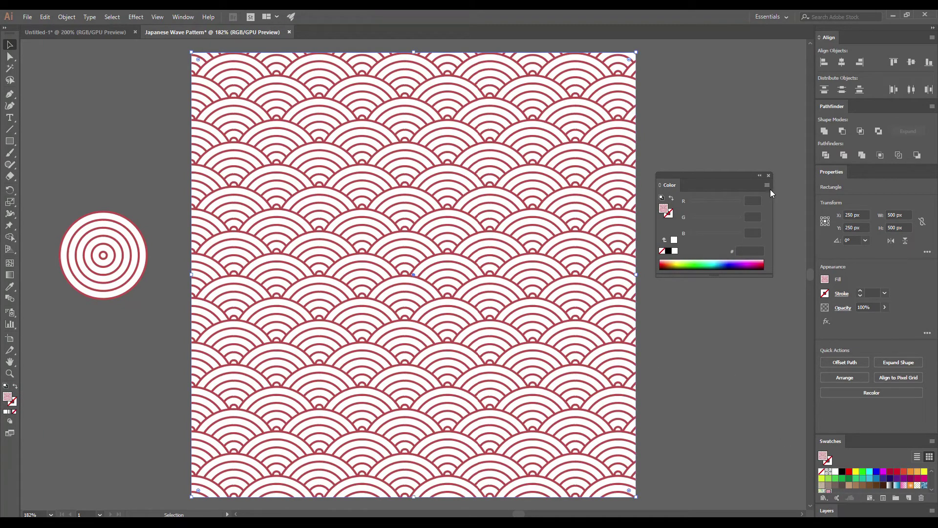
pyautogui.click(768, 175)
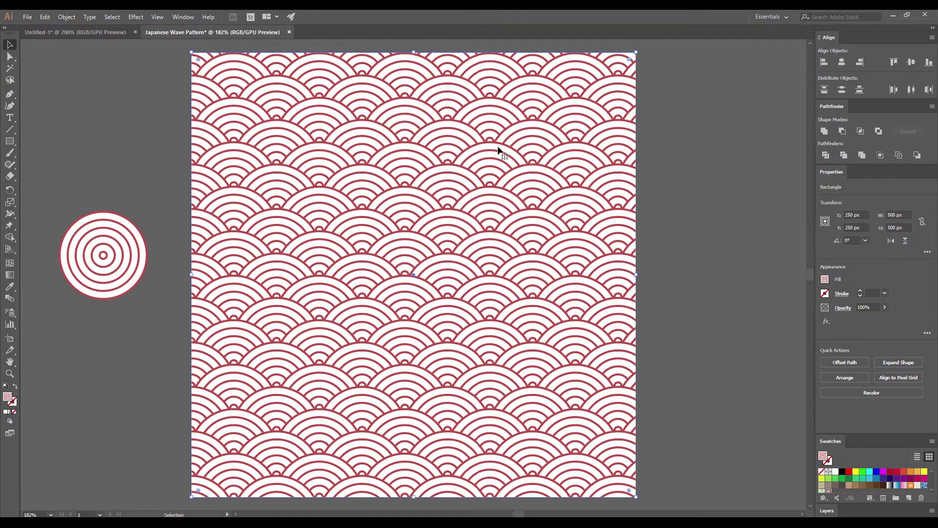
# In the Scale dialog, transform patterns only and preview a 70% uniform scale
pyautogui.click(67, 16)
pyautogui.moveTo(171, 28)
pyautogui.click(215, 74)
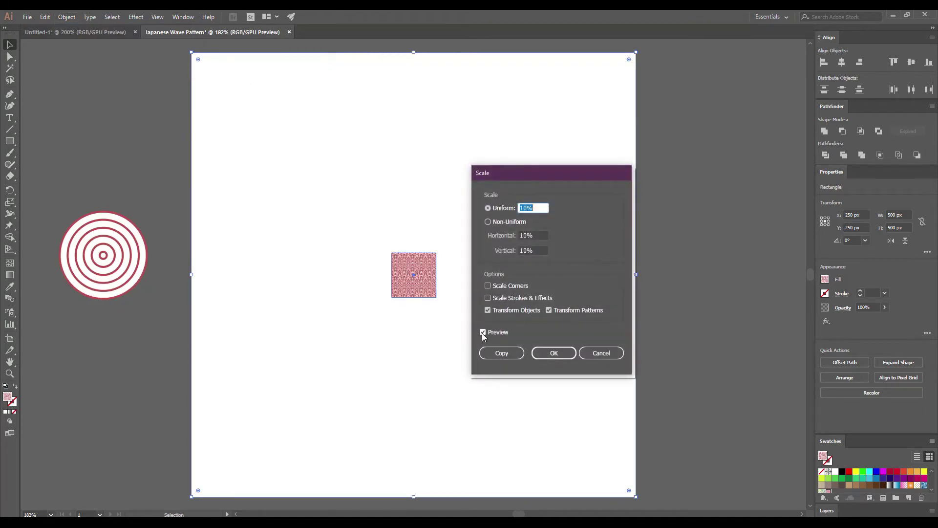
pyautogui.click(488, 310)
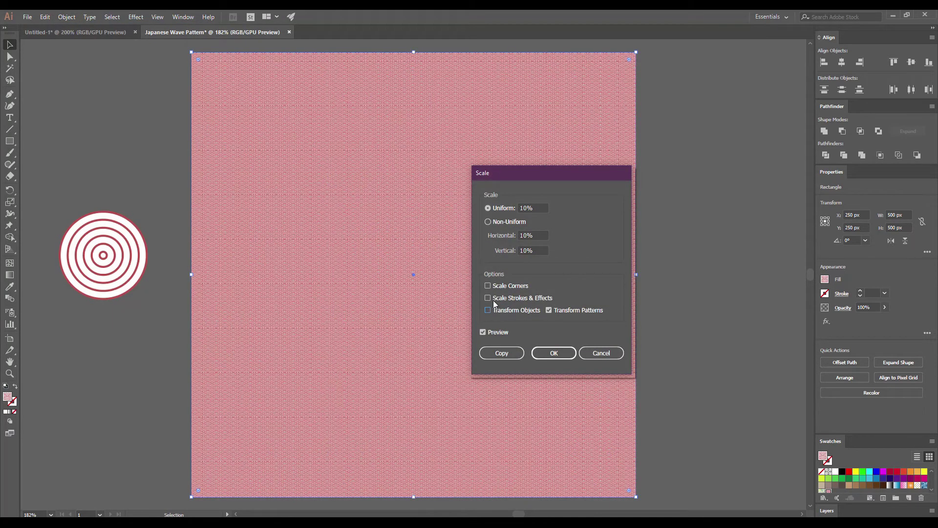
pyautogui.click(524, 207)
pyautogui.write('70')
pyautogui.click(484, 332)
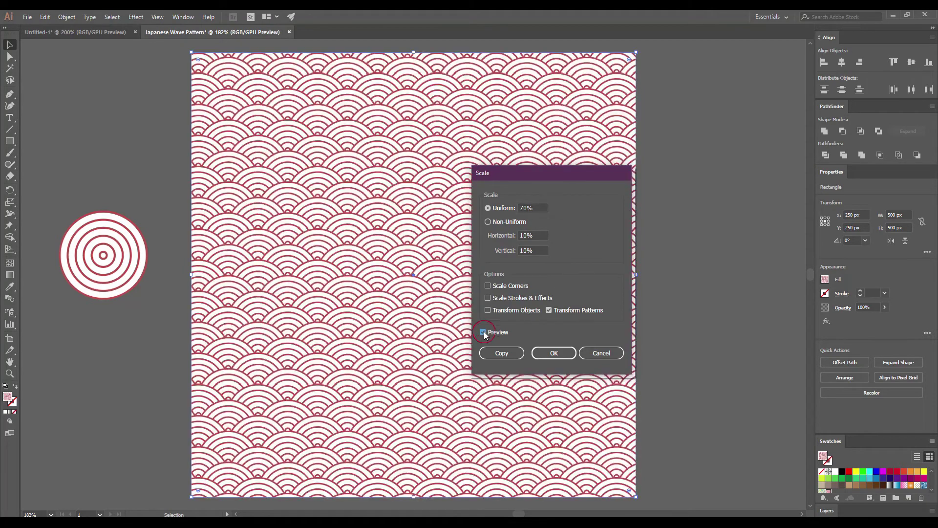
pyautogui.click(483, 332)
# Try 40%, then apply a 60% uniform scale to the pattern fill
pyautogui.click(524, 208)
pyautogui.press('BackSpace')
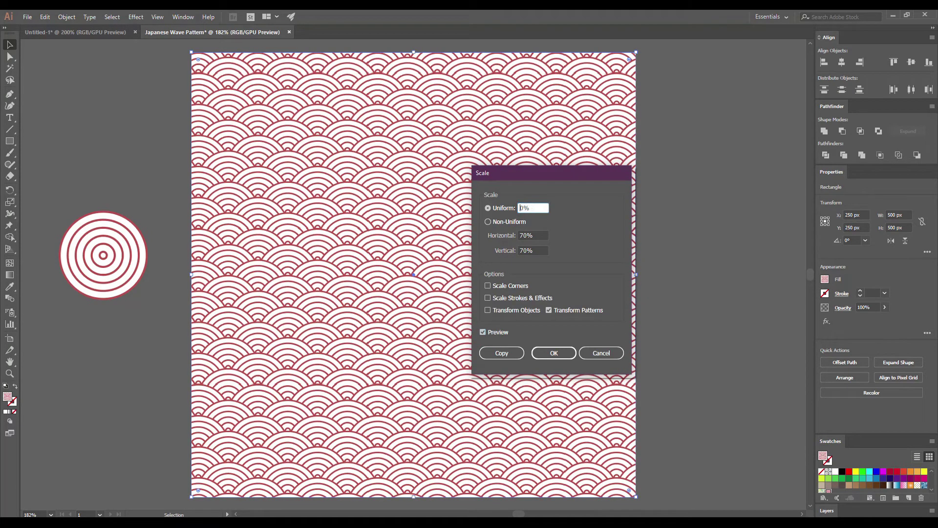
pyautogui.write('4')
pyautogui.click(483, 332)
pyautogui.click(483, 332)
pyautogui.click(483, 332)
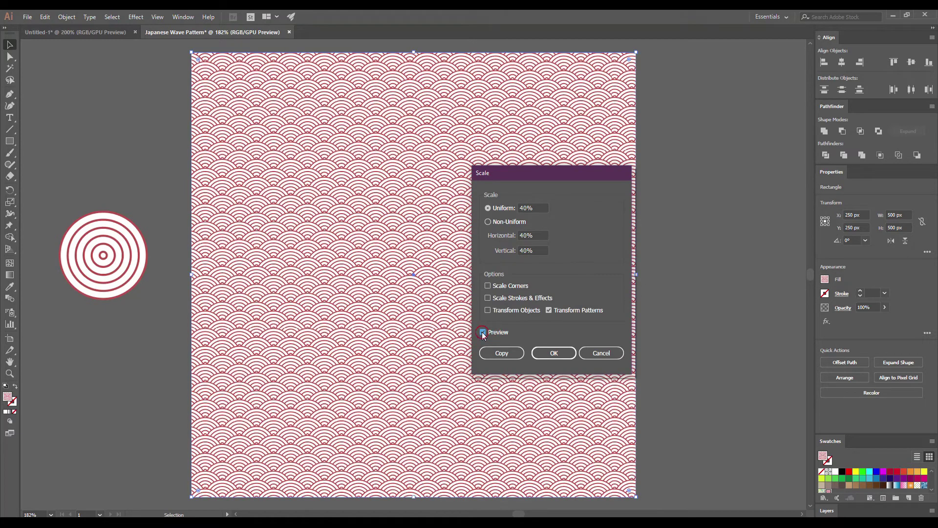
pyautogui.click(521, 208)
pyautogui.write('6')
pyautogui.click(483, 333)
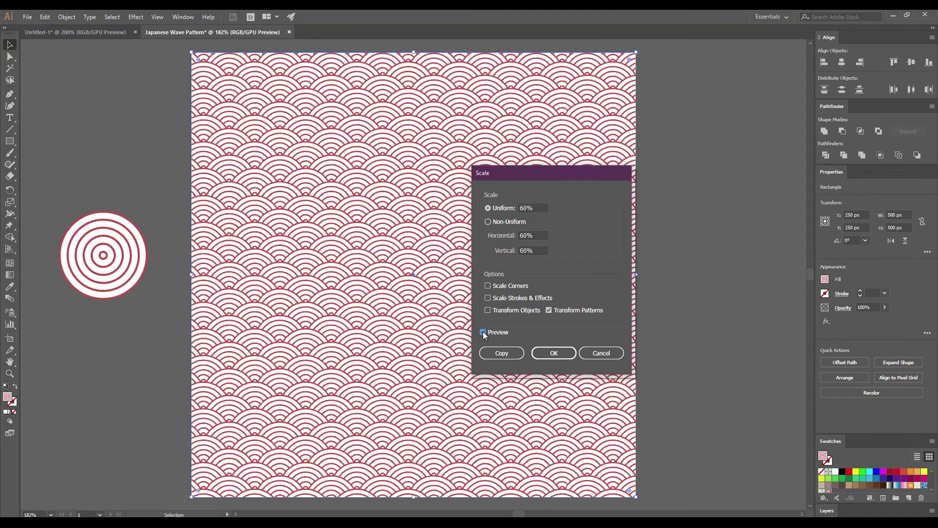
pyautogui.click(483, 332)
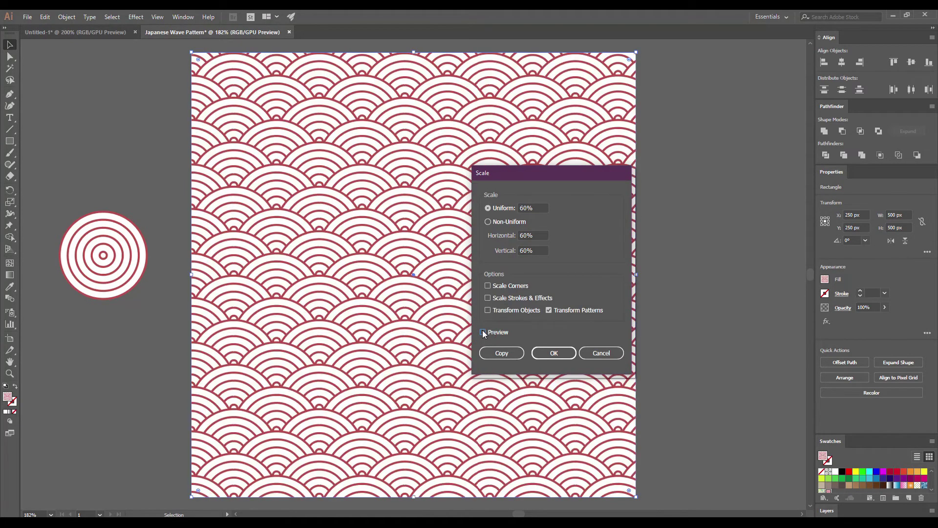
pyautogui.click(482, 333)
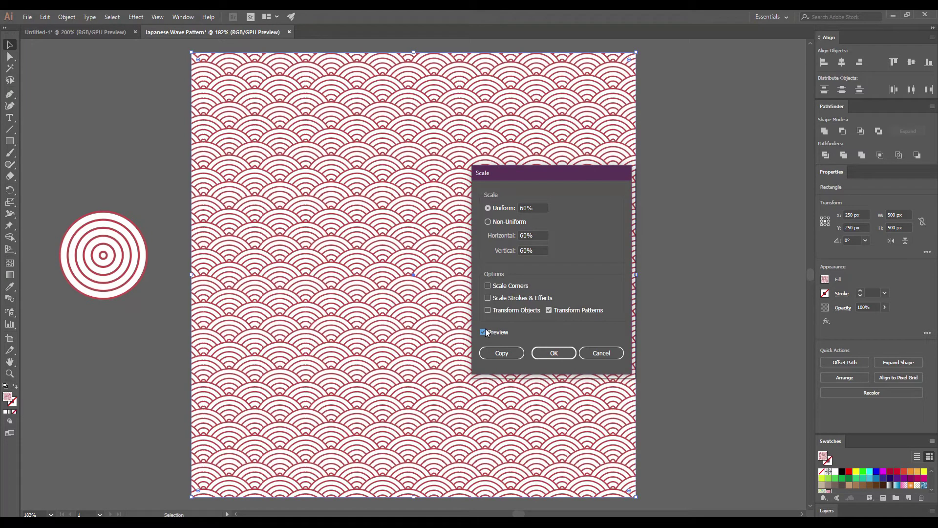
pyautogui.click(557, 355)
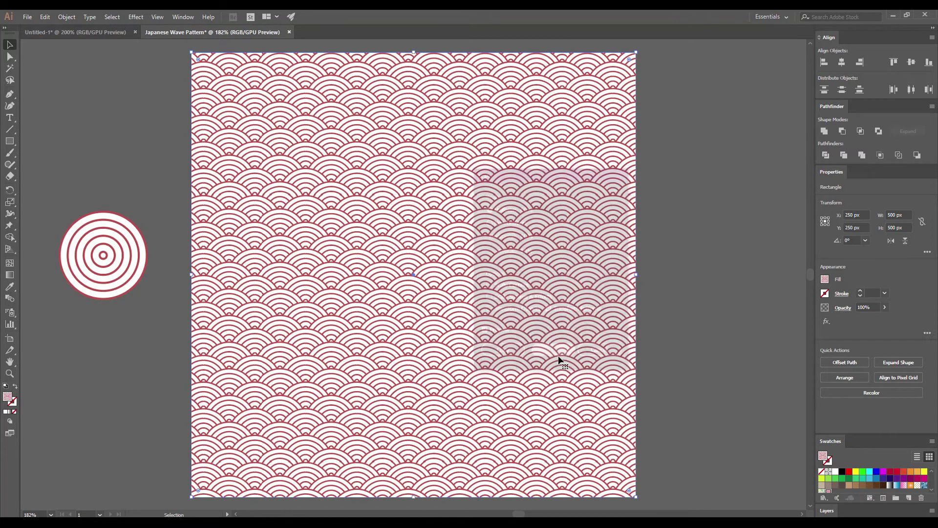
pyautogui.click(666, 336)
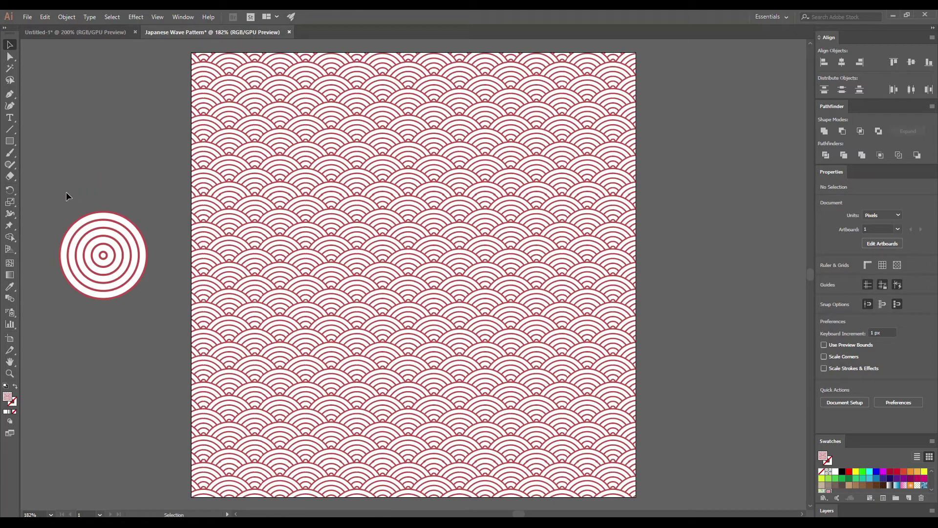
# Alt-drag a copy of the circle blend just above the original and enter isolation mode
pyautogui.click(105, 258)
pyautogui.press('alt')
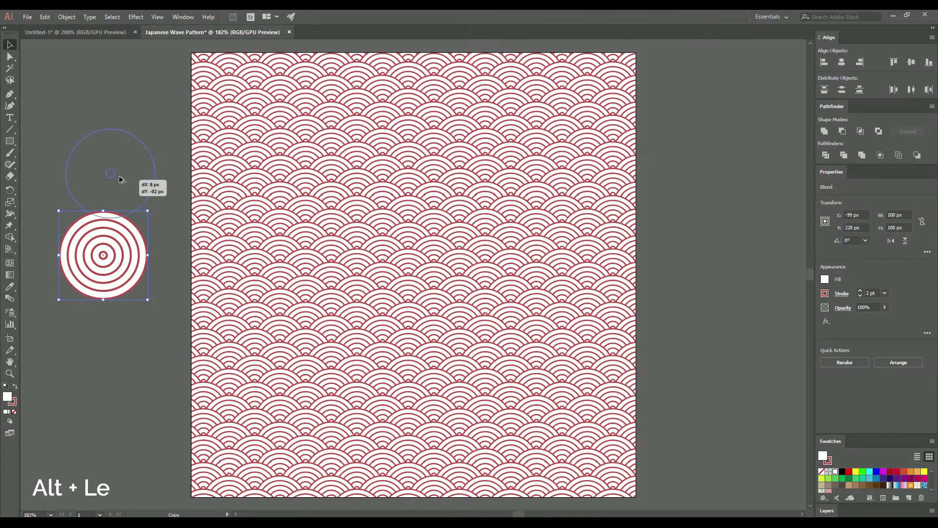
pyautogui.moveTo(120, 179); pyautogui.dragTo(113, 161)
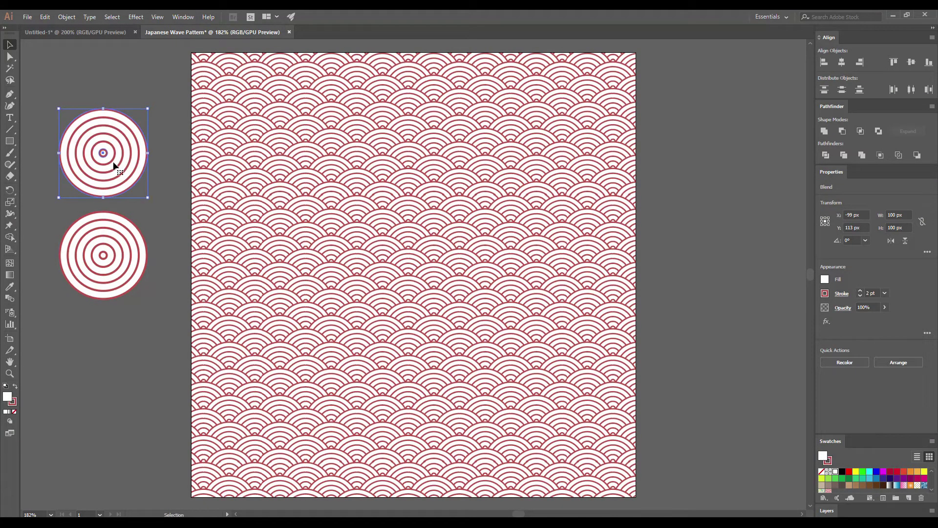
pyautogui.doubleClick(113, 160)
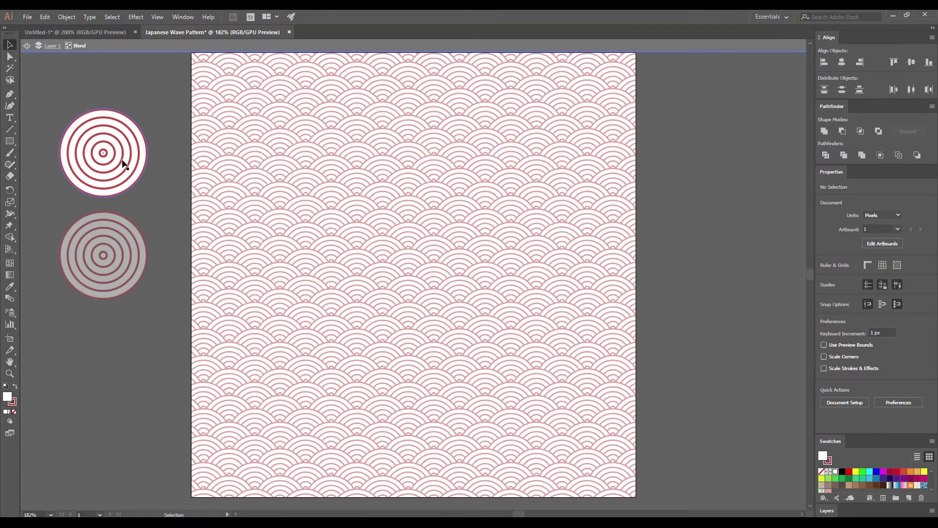
# Recolour the copy's outer circle stroke red
pyautogui.click(112, 113)
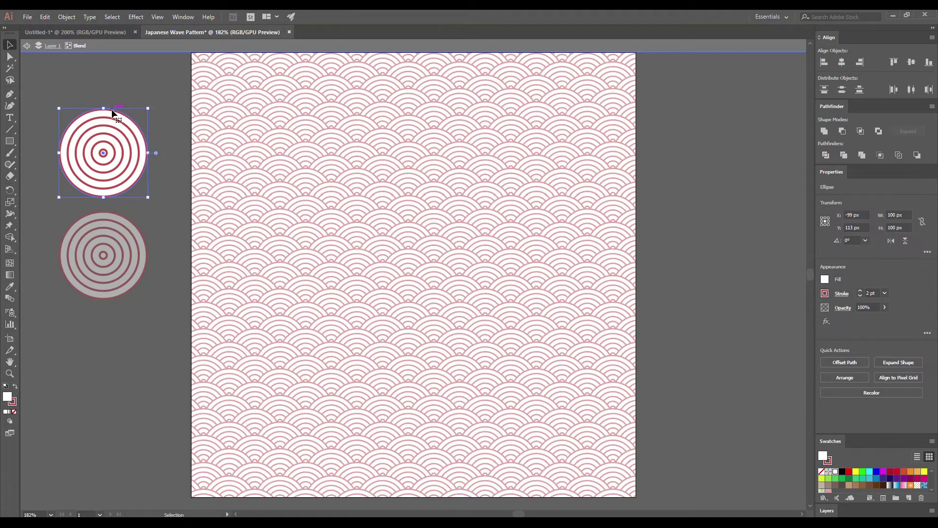
pyautogui.click(840, 294)
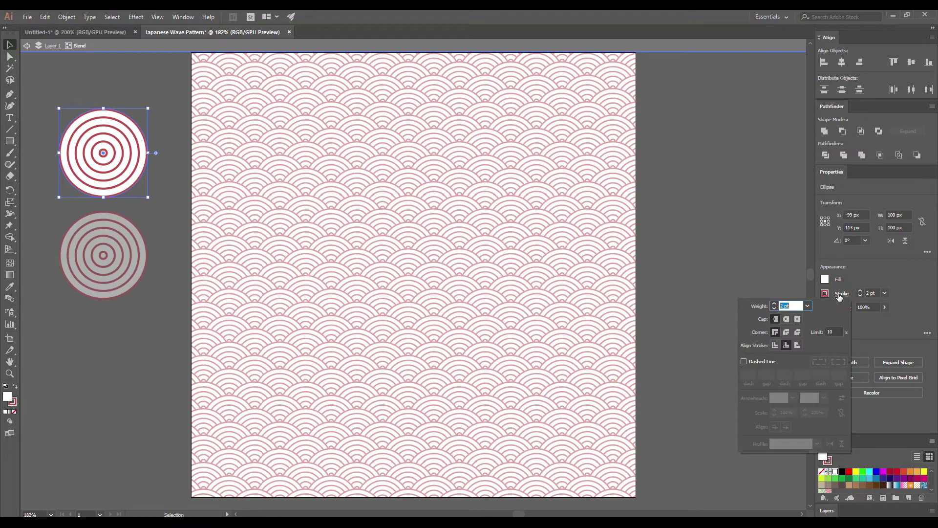
pyautogui.click(824, 279)
pyautogui.click(732, 328)
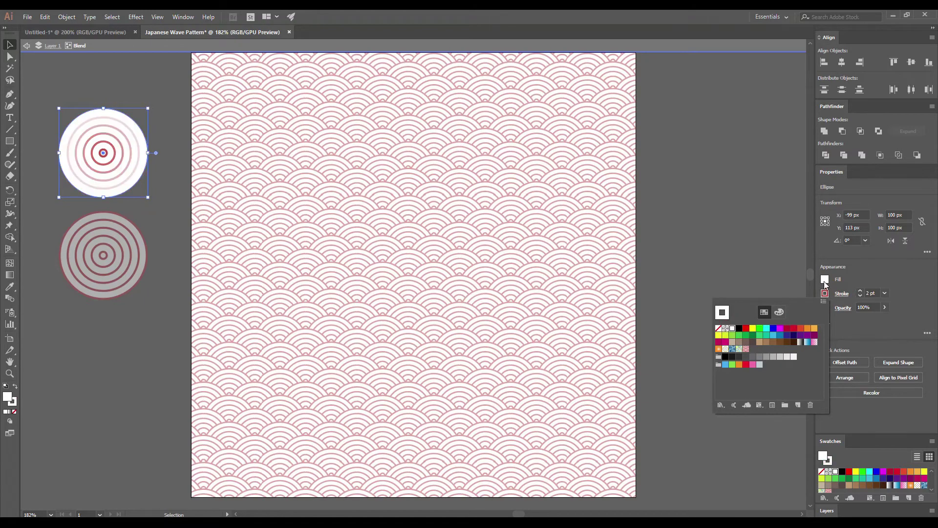
pyautogui.click(825, 279)
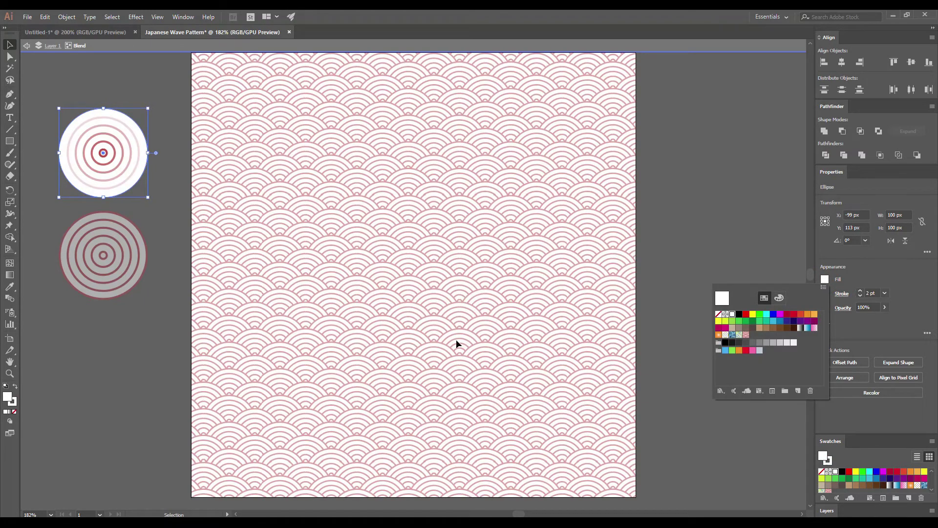
pyautogui.doubleClick(7, 396)
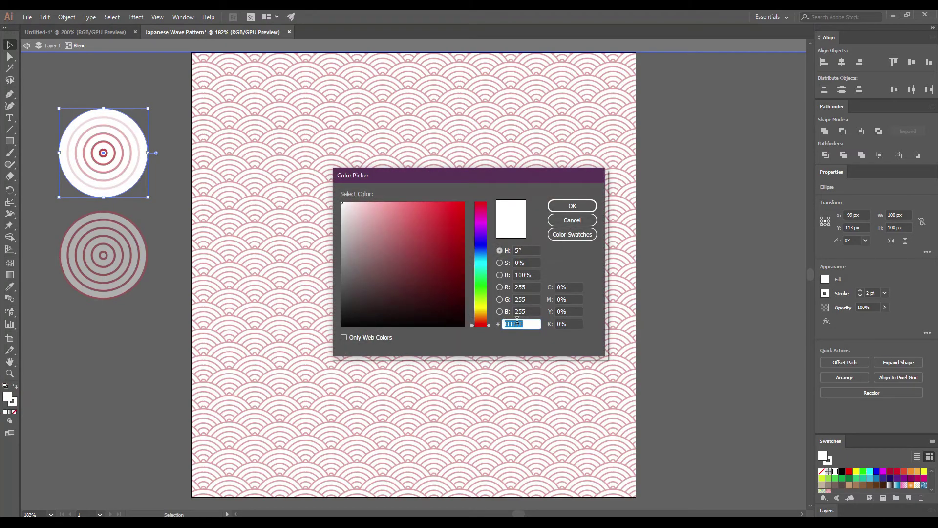
pyautogui.hotkey('ctrl', 'v')
pyautogui.click(572, 205)
# Give the inner circle a white stroke and #E0B469 fill, then exit isolation
pyautogui.click(103, 154)
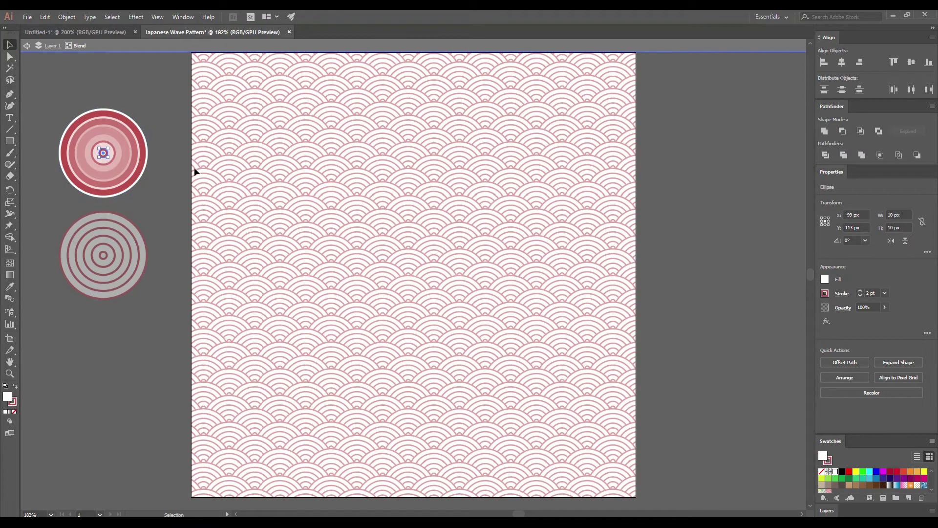
pyautogui.click(824, 294)
pyautogui.click(732, 329)
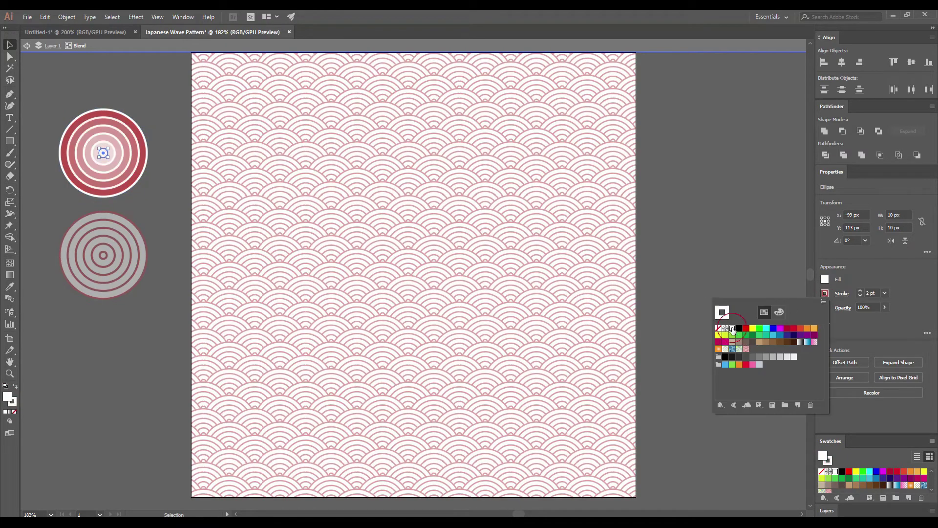
pyautogui.click(267, 268)
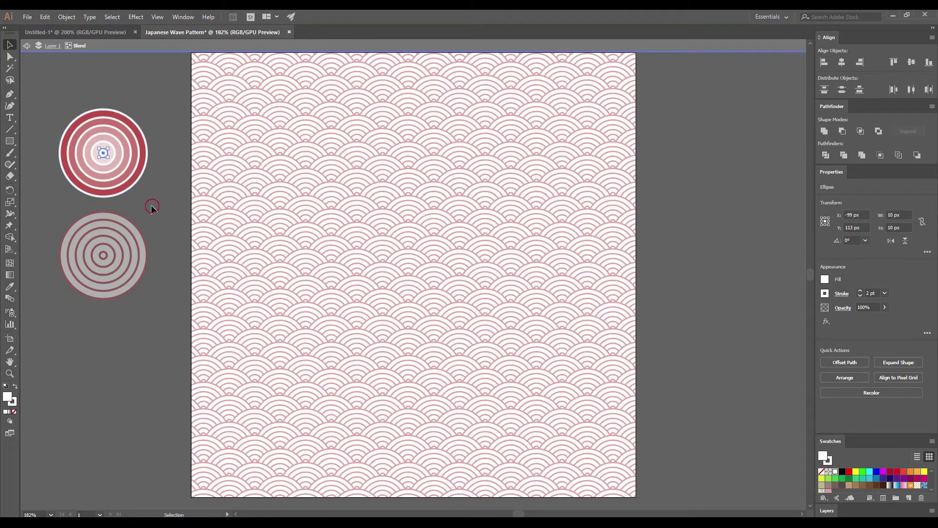
pyautogui.click(151, 203)
pyautogui.click(106, 158)
pyautogui.doubleClick(9, 397)
pyautogui.hotkey('ctrl', 'v')
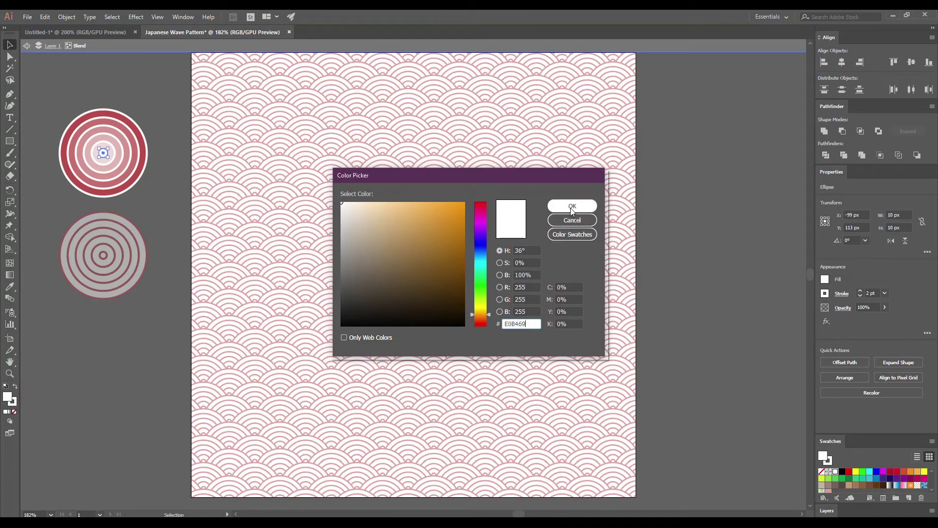
pyautogui.click(570, 202)
pyautogui.click(90, 77)
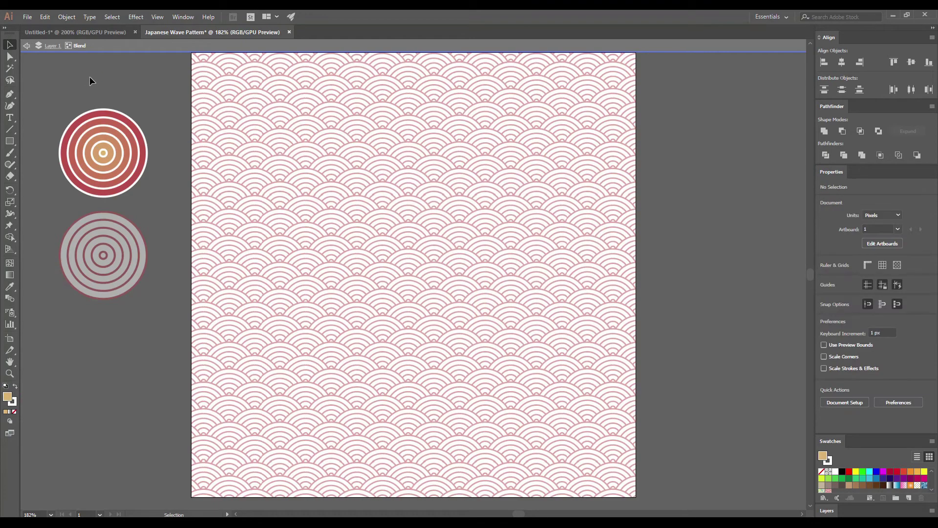
pyautogui.doubleClick(89, 76)
# Select the recoloured red-to-gold circle blend and make a new pattern from it
pyautogui.scroll(1, 92, 80)
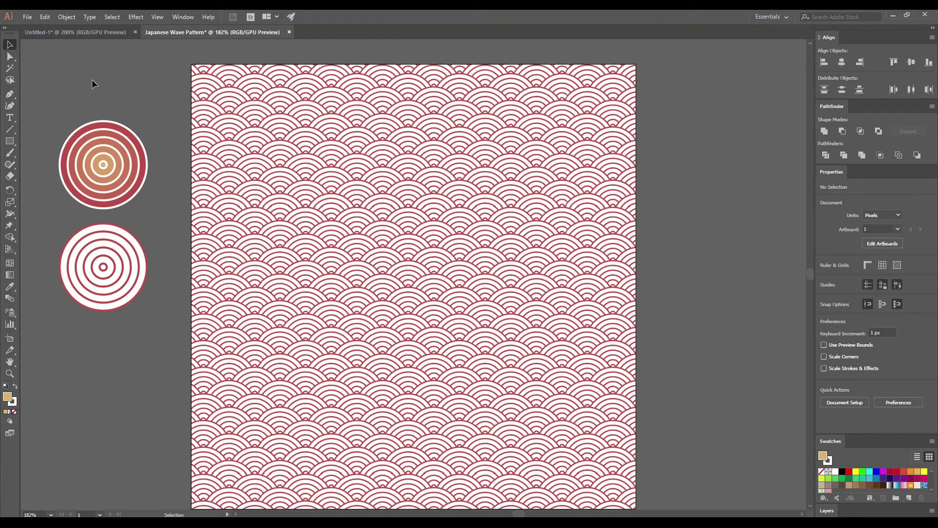
pyautogui.moveTo(144, 191); pyautogui.dragTo(161, 212)
pyautogui.click(67, 17)
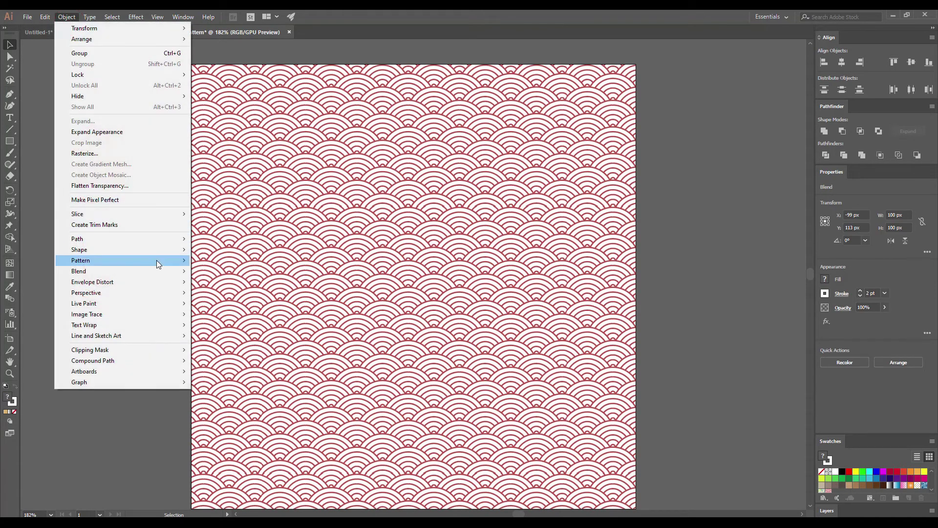
pyautogui.moveTo(156, 260)
pyautogui.click(205, 260)
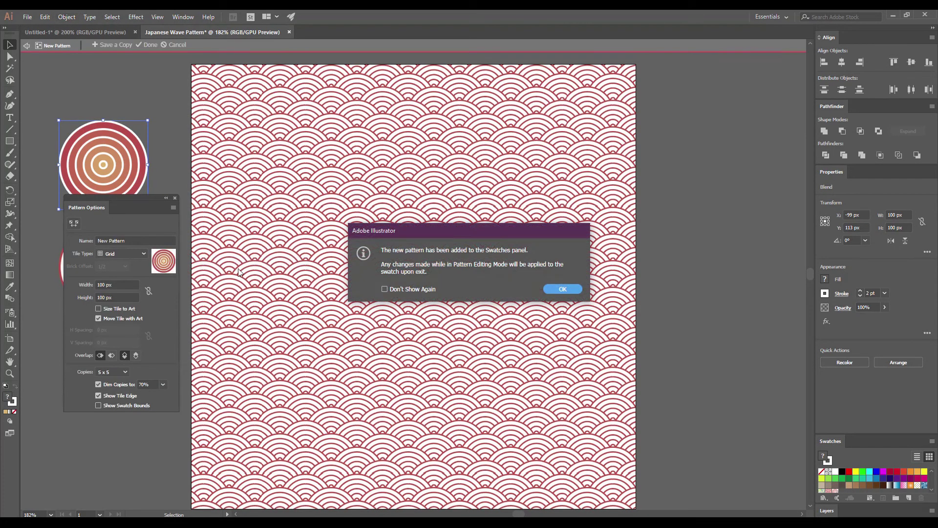
pyautogui.click(564, 289)
# Set the pattern tiles to Brick by Row, 96 × 25 px, Bottom in Front, and finish
pyautogui.click(142, 253)
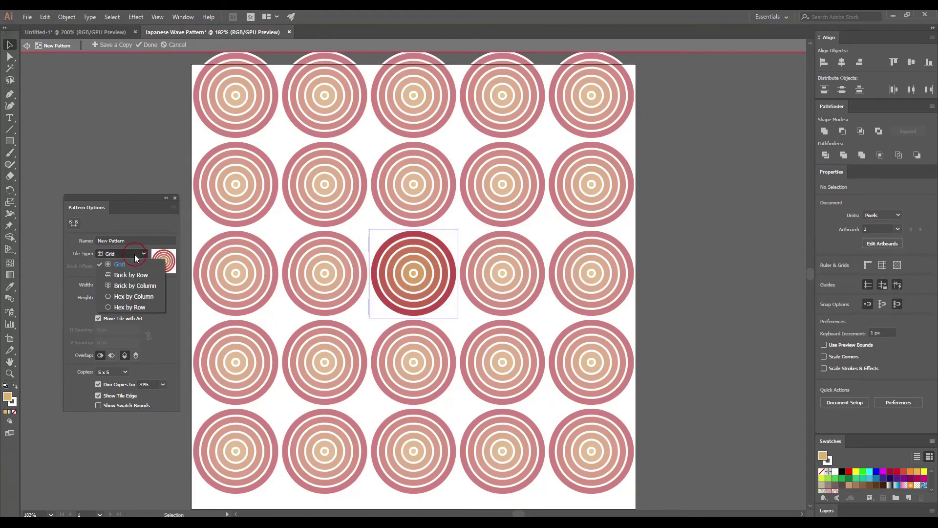
pyautogui.click(120, 275)
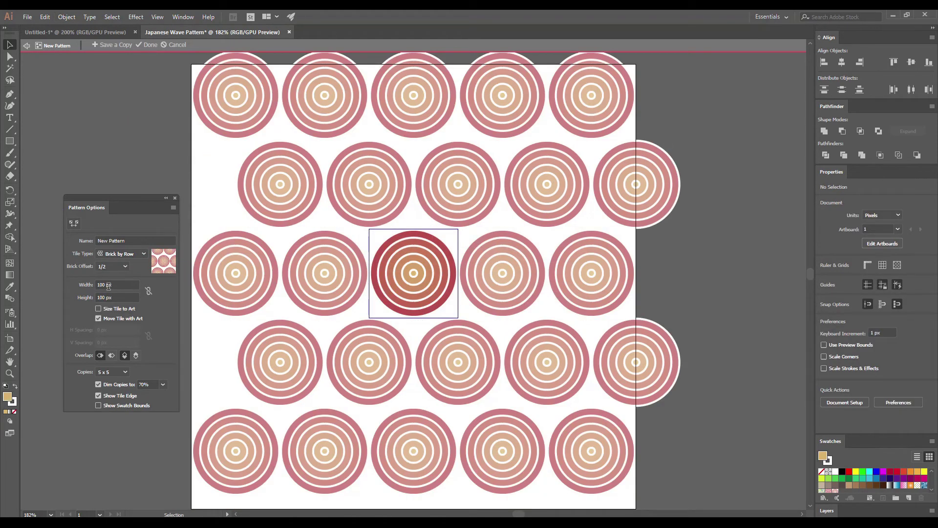
pyautogui.doubleClick(106, 285)
pyautogui.write('96')
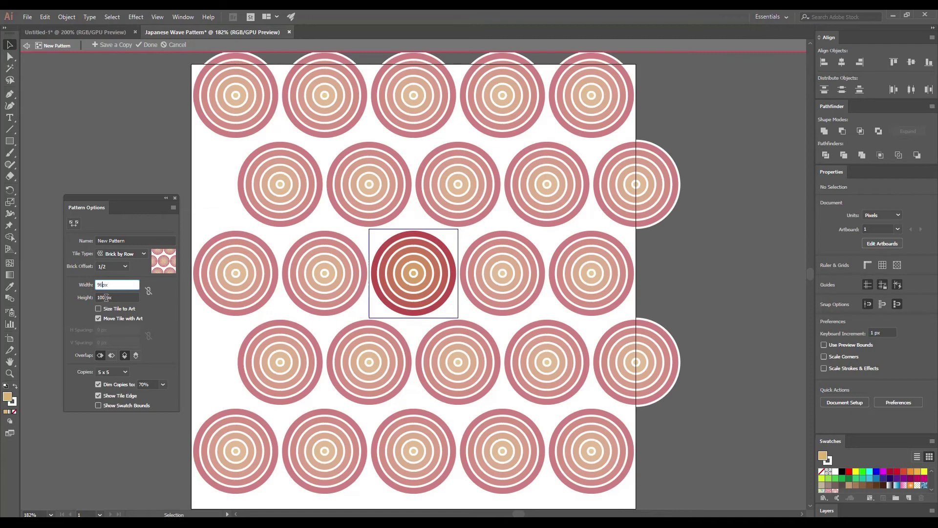
pyautogui.press('Tab')
pyautogui.write('25')
pyautogui.click(136, 356)
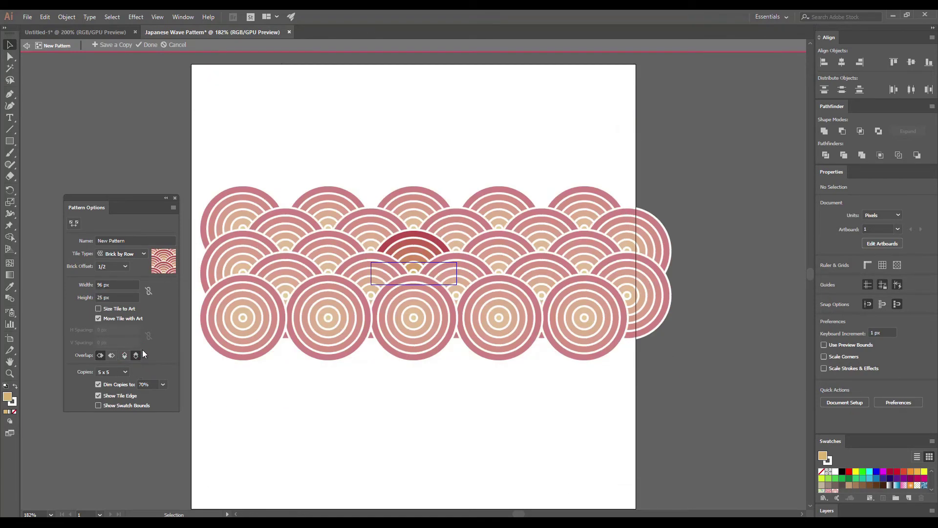
pyautogui.click(146, 45)
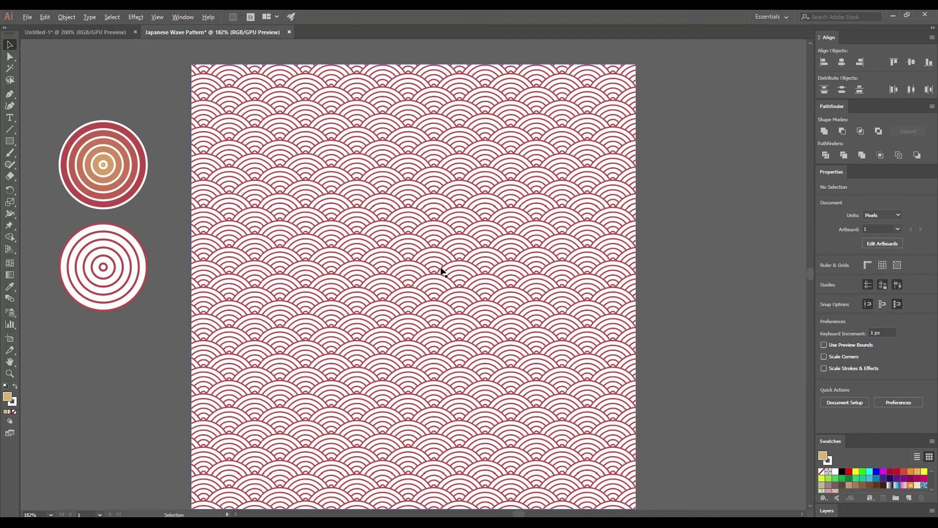
pyautogui.scroll(-2, 440, 268)
# Copy the 500 px pattern square to its right and fill the copy with the red-to-gold wave swatch
pyautogui.scroll(-1, 477, 260)
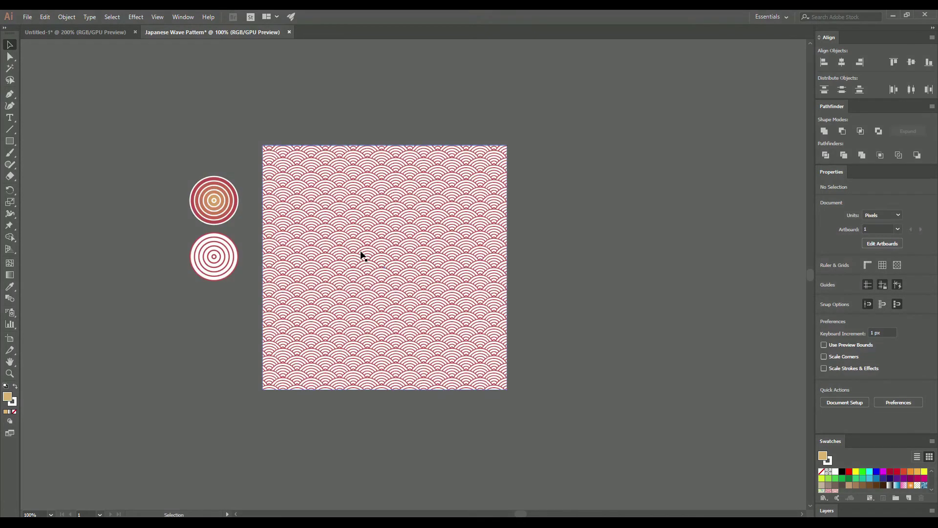
pyautogui.moveTo(338, 251); pyautogui.dragTo(577, 252)
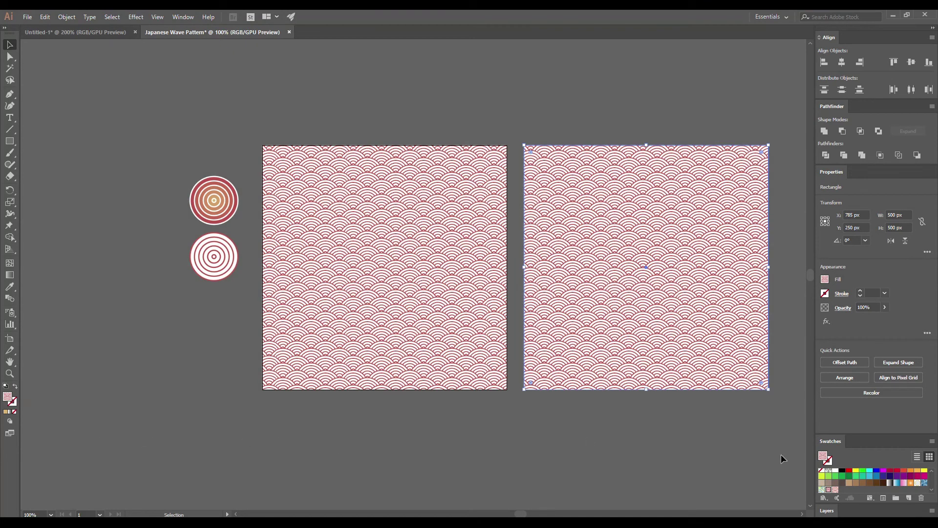
pyautogui.click(835, 490)
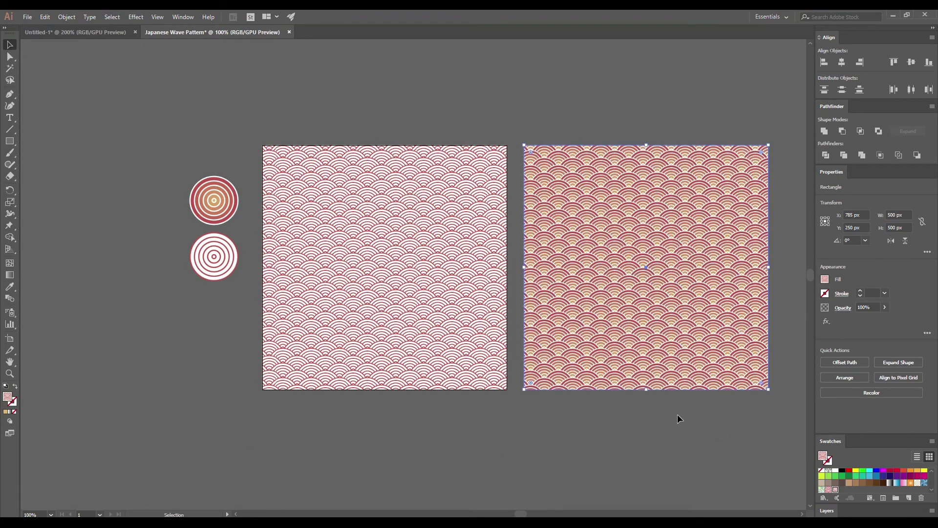